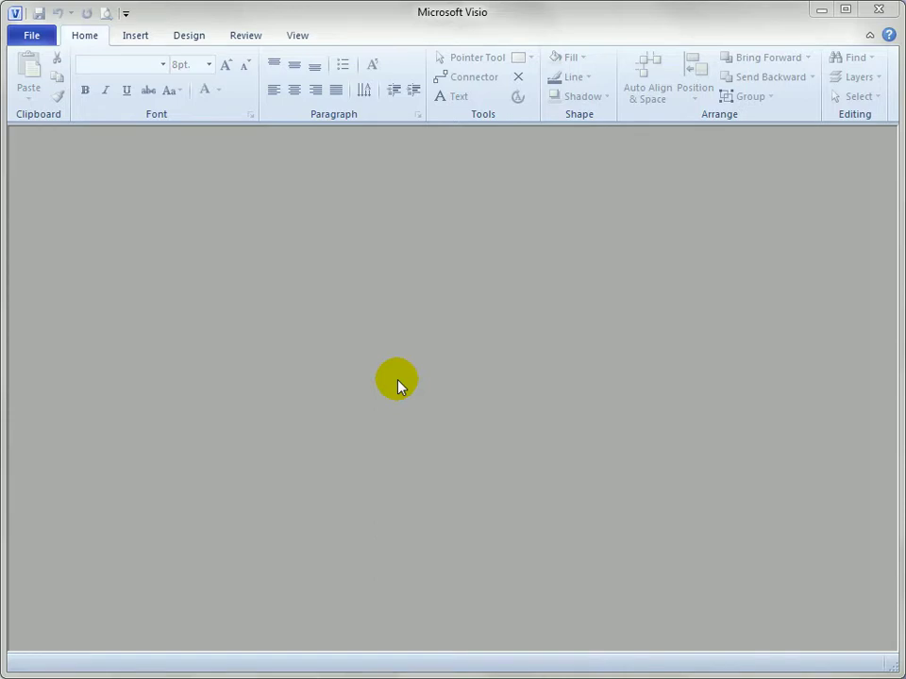
Create a drawing from the Basic Flowchart (US units) template and set its theme to No Theme
{"action": "left_click", "coordinate": [34, 40]}
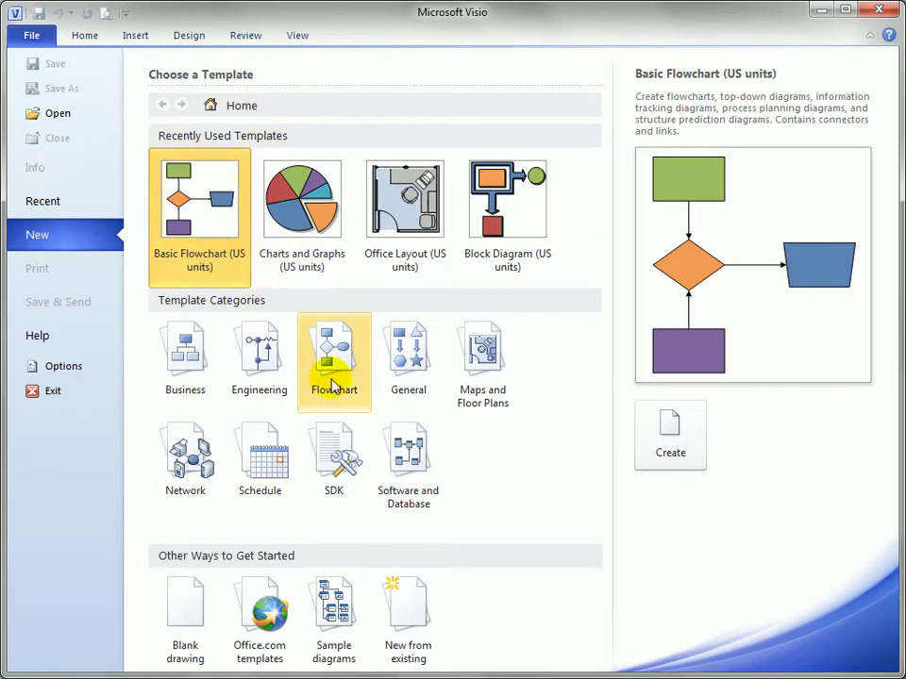
{"action": "double_click", "coordinate": [216, 225]}
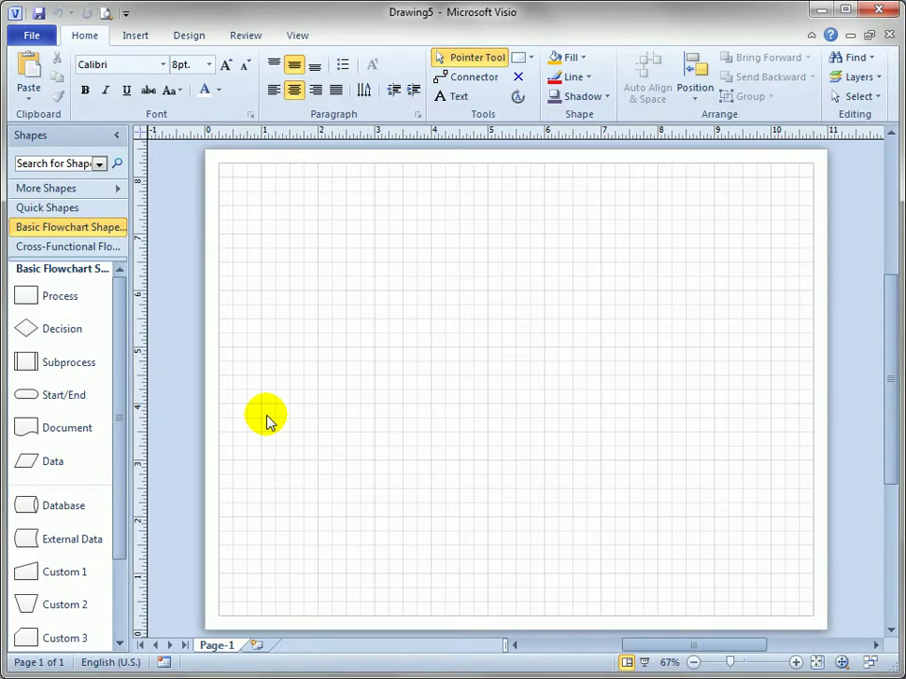
{"action": "left_click", "coordinate": [189, 36]}
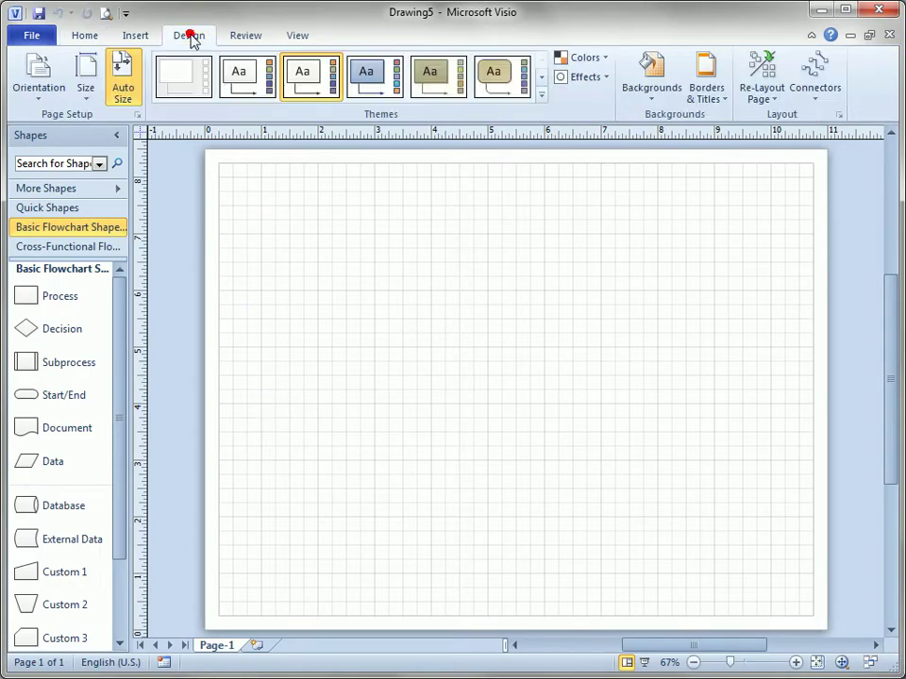
{"action": "left_click", "coordinate": [542, 94]}
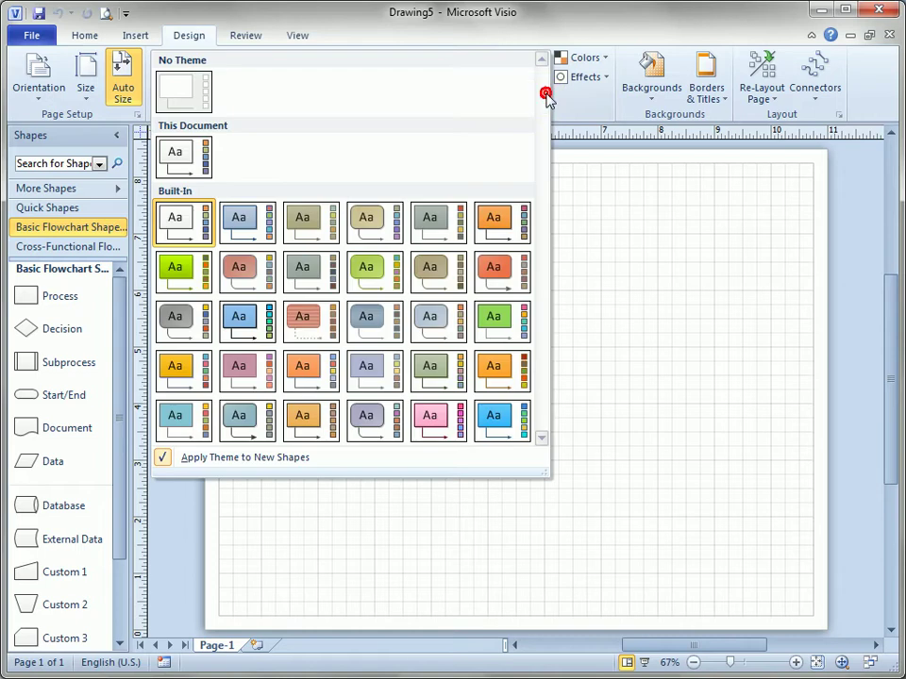
{"action": "left_click", "coordinate": [186, 93]}
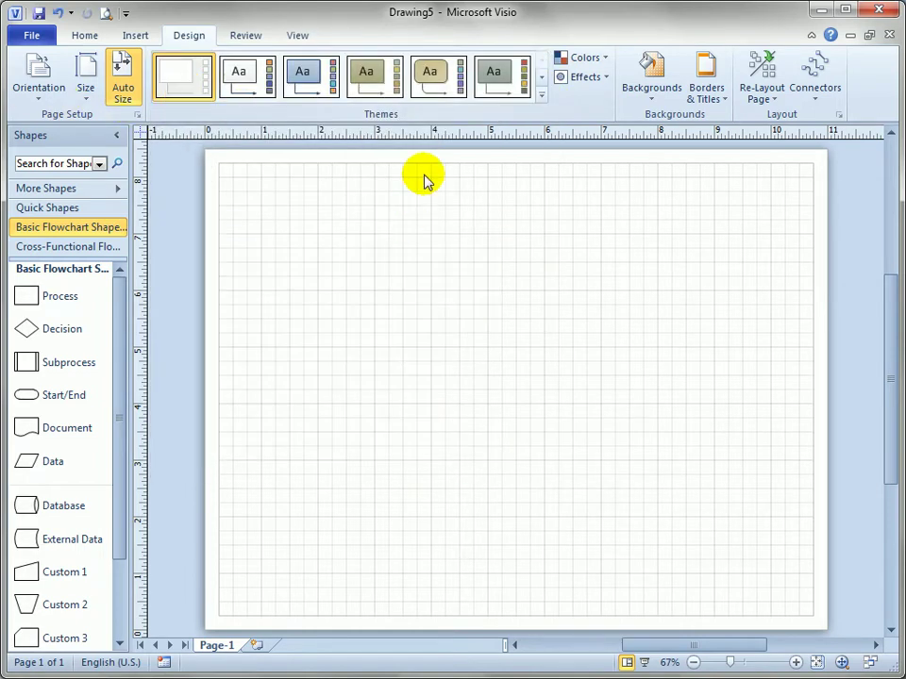
{"action": "left_click", "coordinate": [81, 36]}
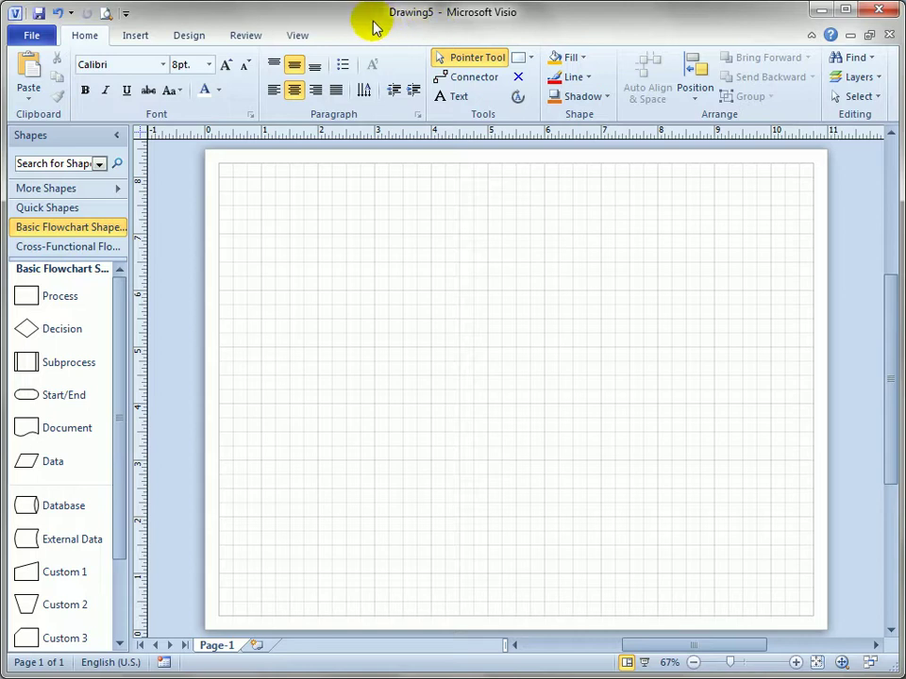
Check the cross-functional and basic flowchart shape sets, and show the drawing's Document Stencil
{"action": "left_click", "coordinate": [74, 249]}
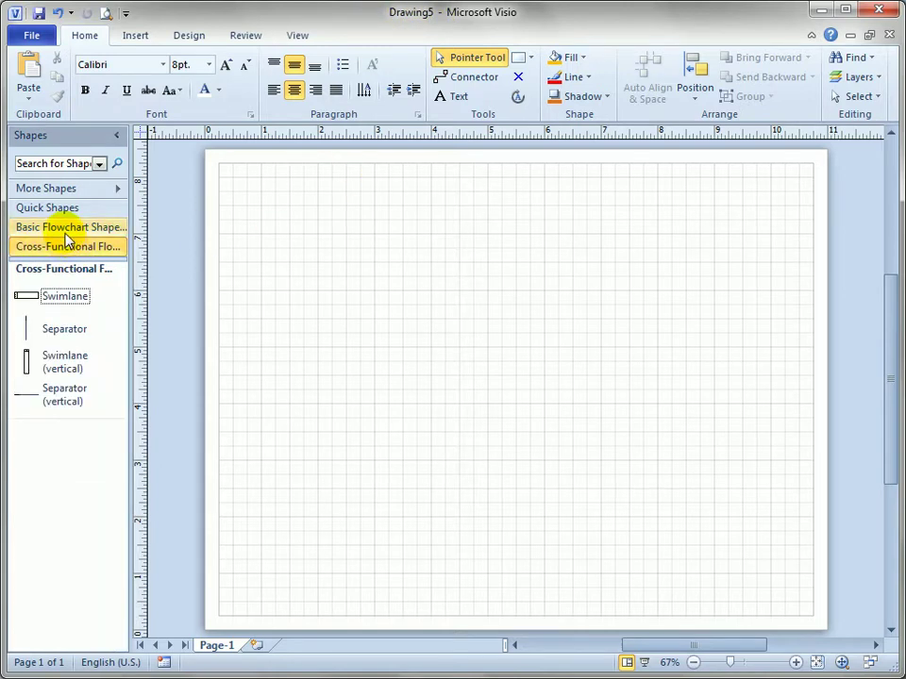
{"action": "left_click", "coordinate": [67, 236]}
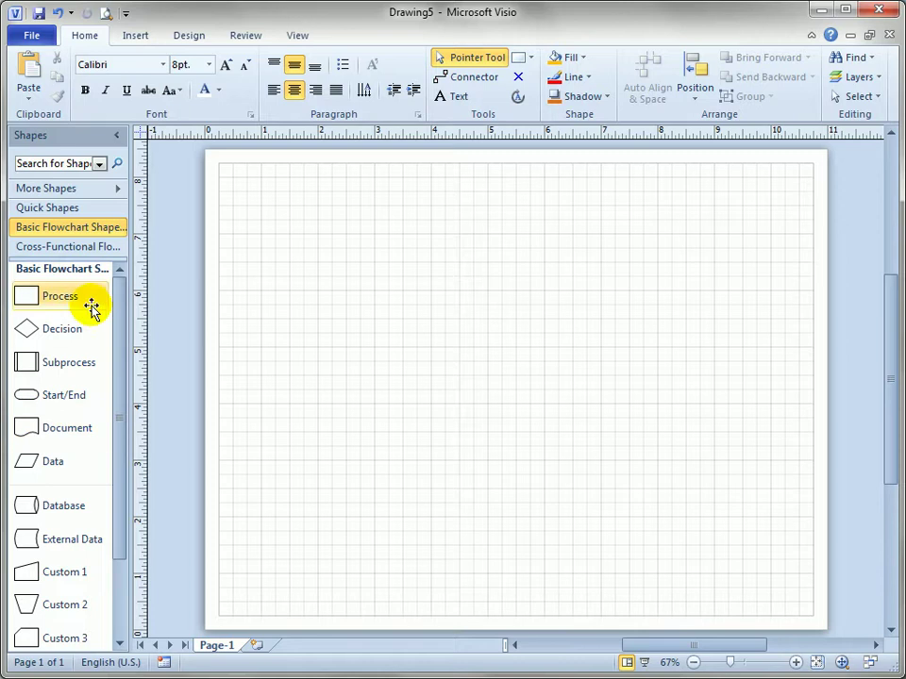
{"action": "left_click", "coordinate": [120, 192]}
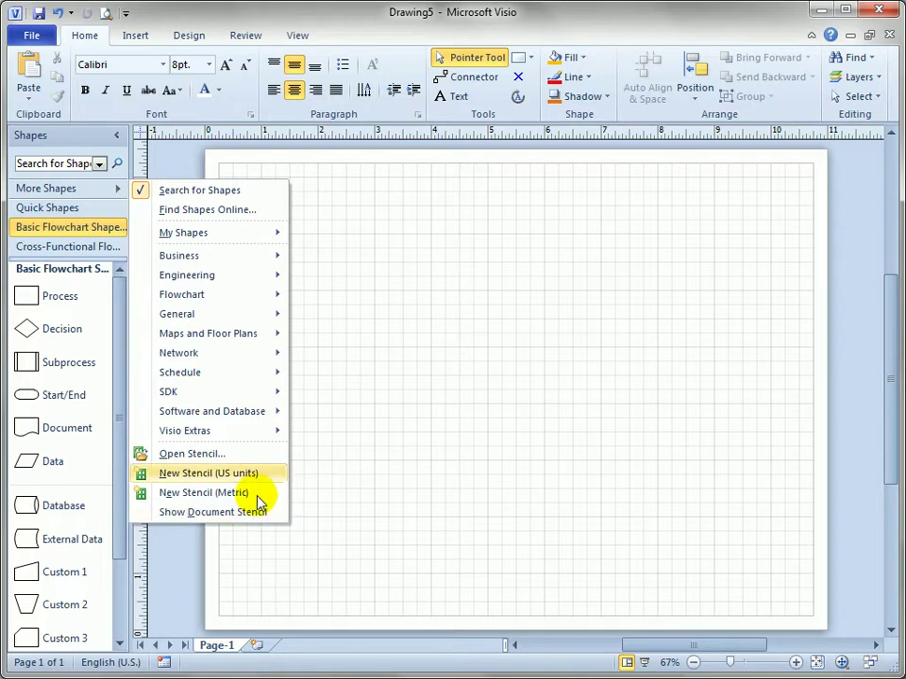
{"action": "mouse_move", "coordinate": [228, 414]}
{"action": "mouse_move", "coordinate": [337, 423]}
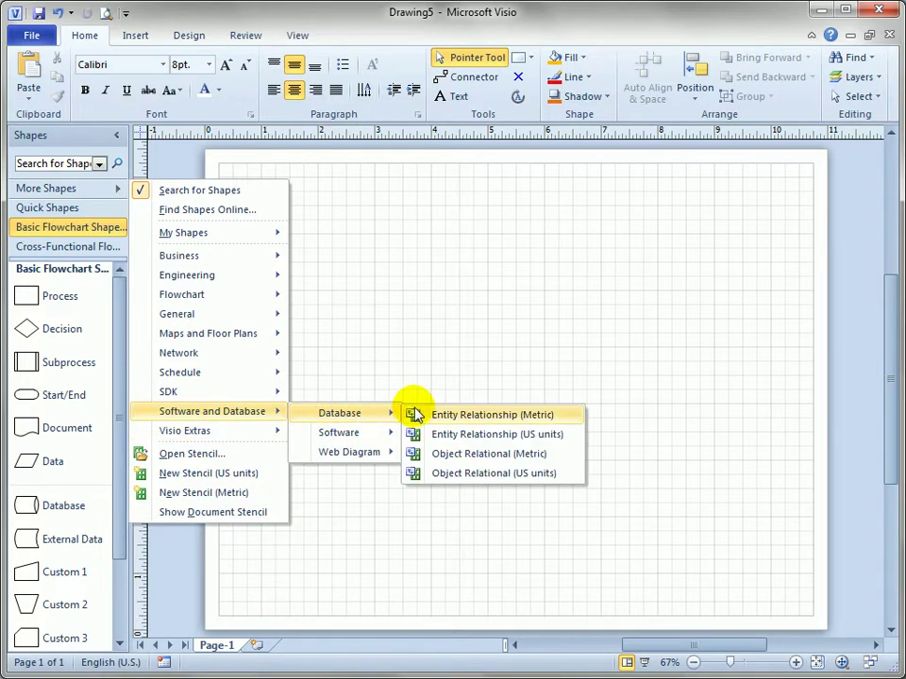
{"action": "mouse_move", "coordinate": [242, 359]}
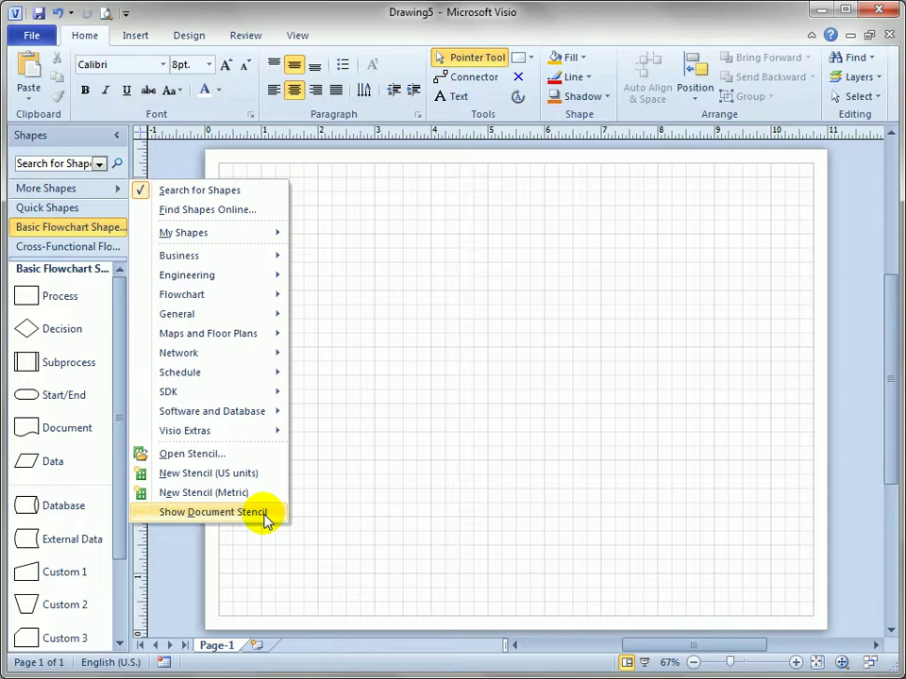
{"action": "left_click", "coordinate": [264, 515]}
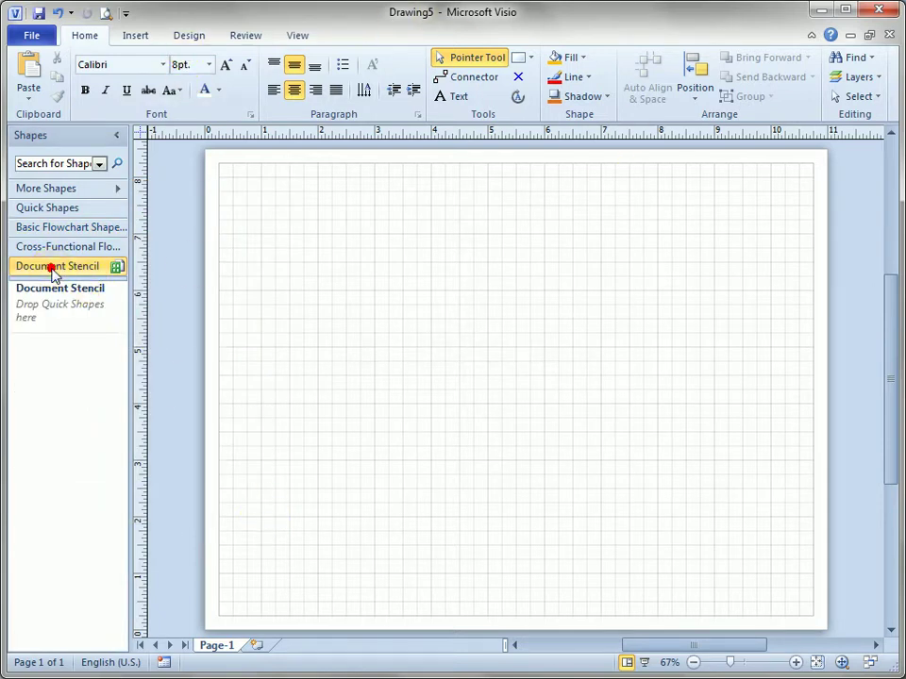
Dock the Document Stencil on the opposite side of the page from the other stencils and narrow it
{"action": "left_click_drag", "start_coordinate": [54, 274], "coordinate": [855, 334]}
{"action": "double_click", "coordinate": [769, 284]}
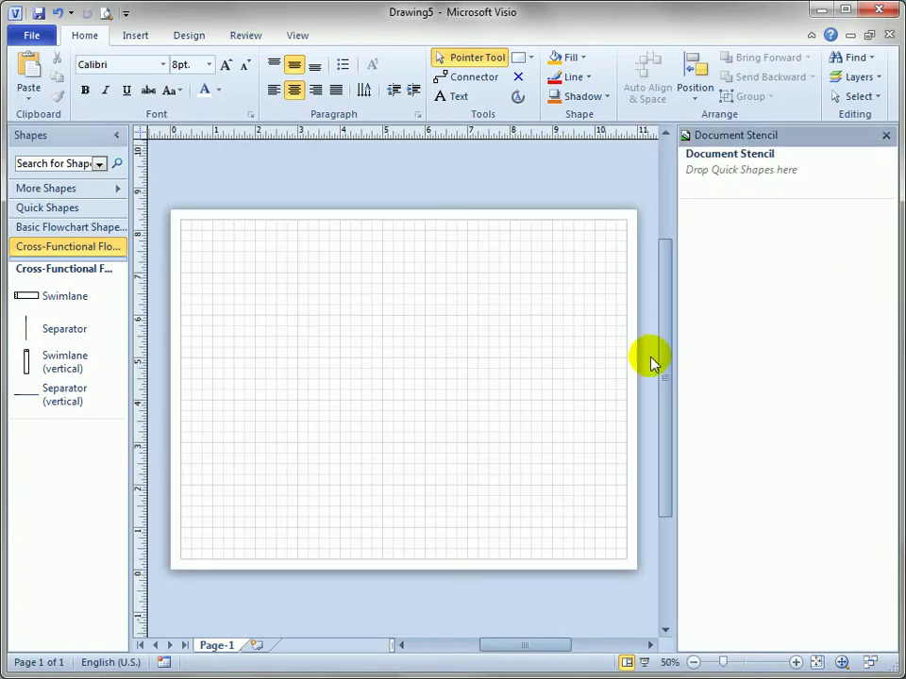
{"action": "left_click_drag", "start_coordinate": [676, 362], "coordinate": [779, 372]}
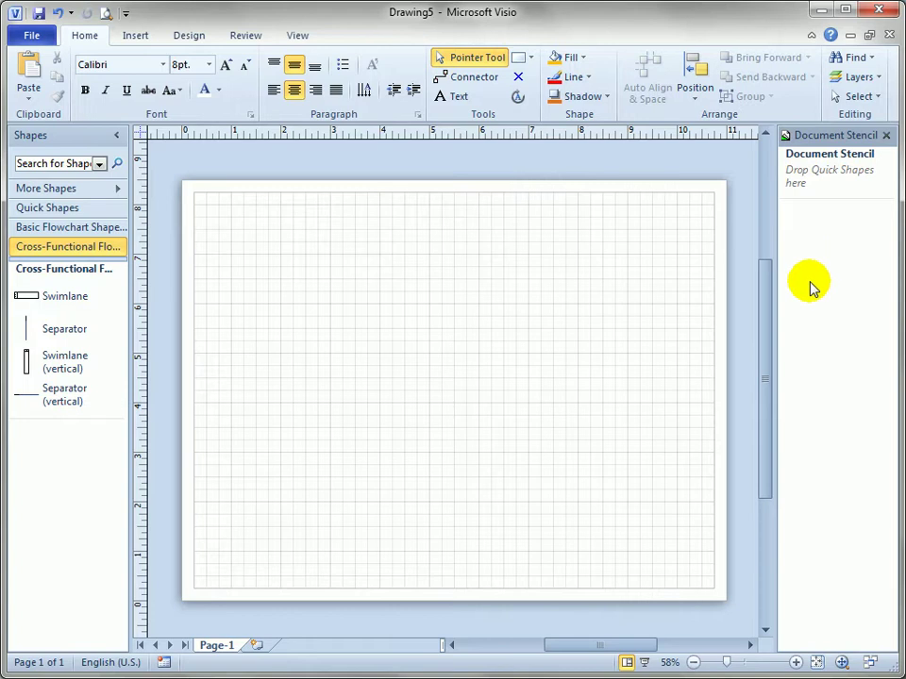
Place three Decision shapes from the Basic Flowchart Shapes stencil around the middle of the page
{"action": "left_click", "coordinate": [26, 227]}
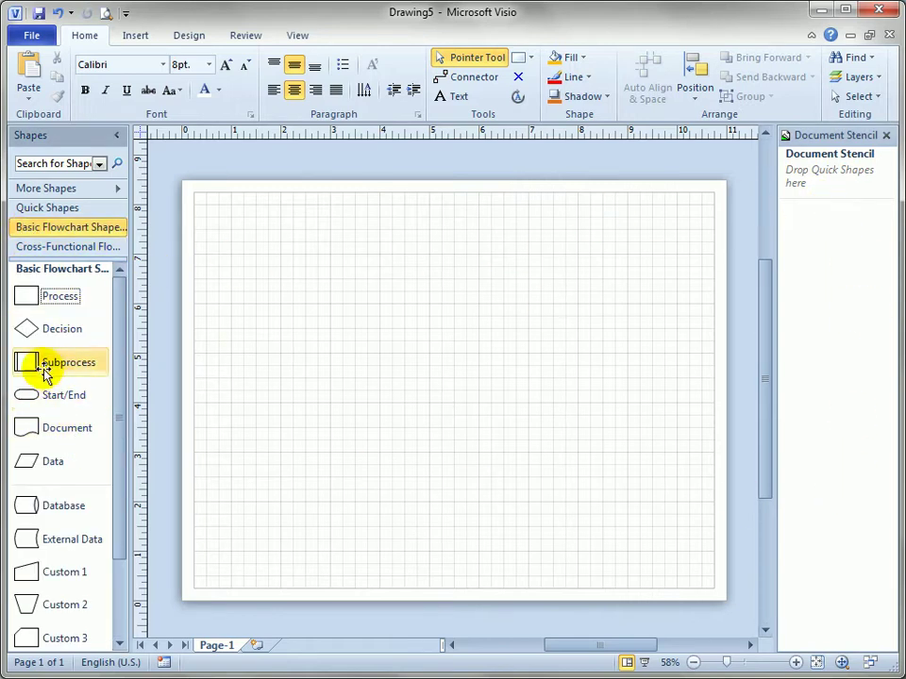
{"action": "left_click_drag", "start_coordinate": [26, 329], "coordinate": [416, 313]}
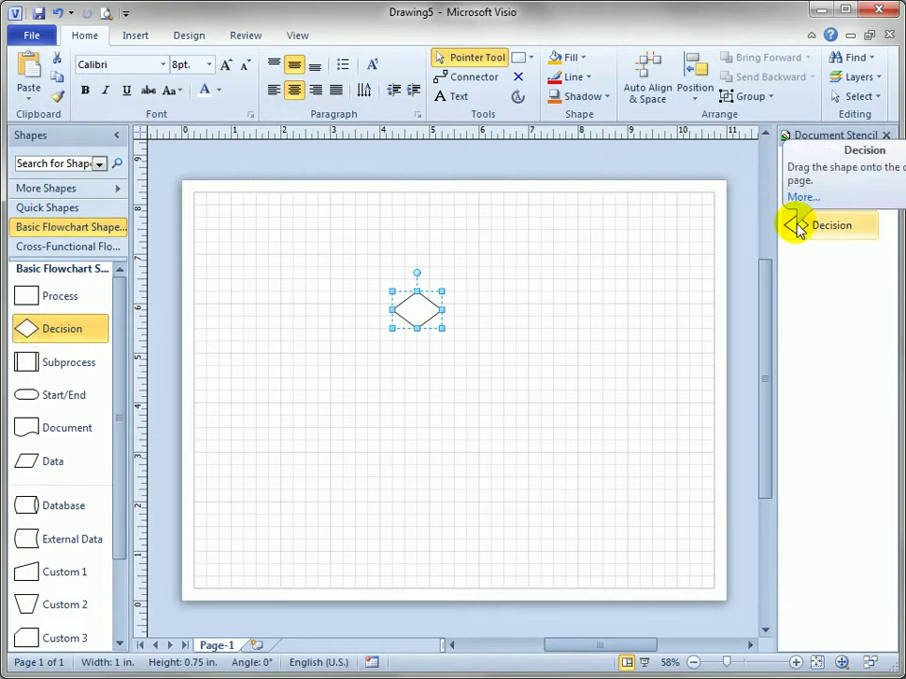
{"action": "left_click", "coordinate": [563, 388]}
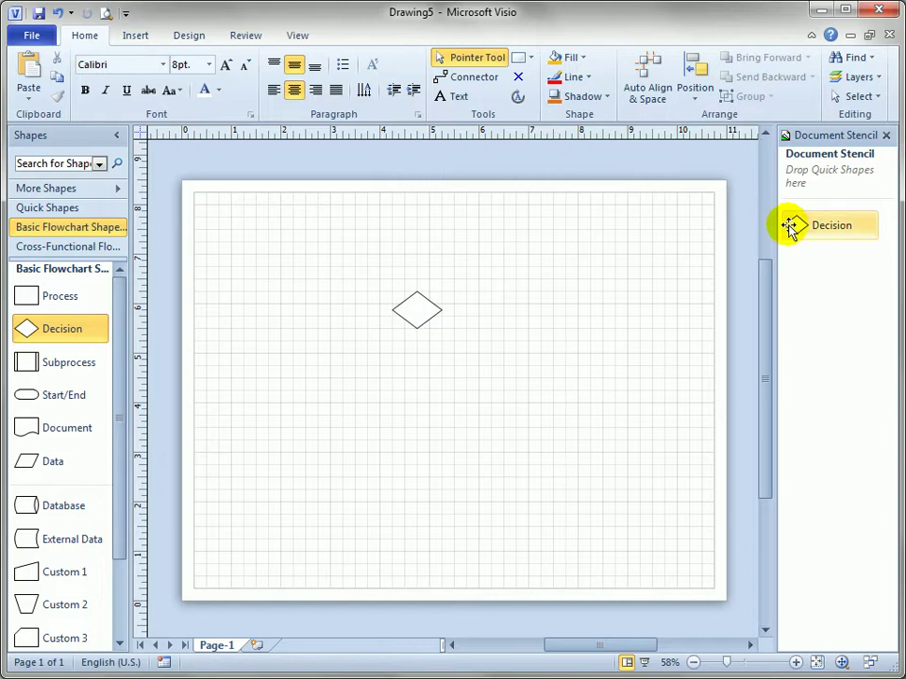
{"action": "left_click_drag", "start_coordinate": [28, 326], "coordinate": [511, 324]}
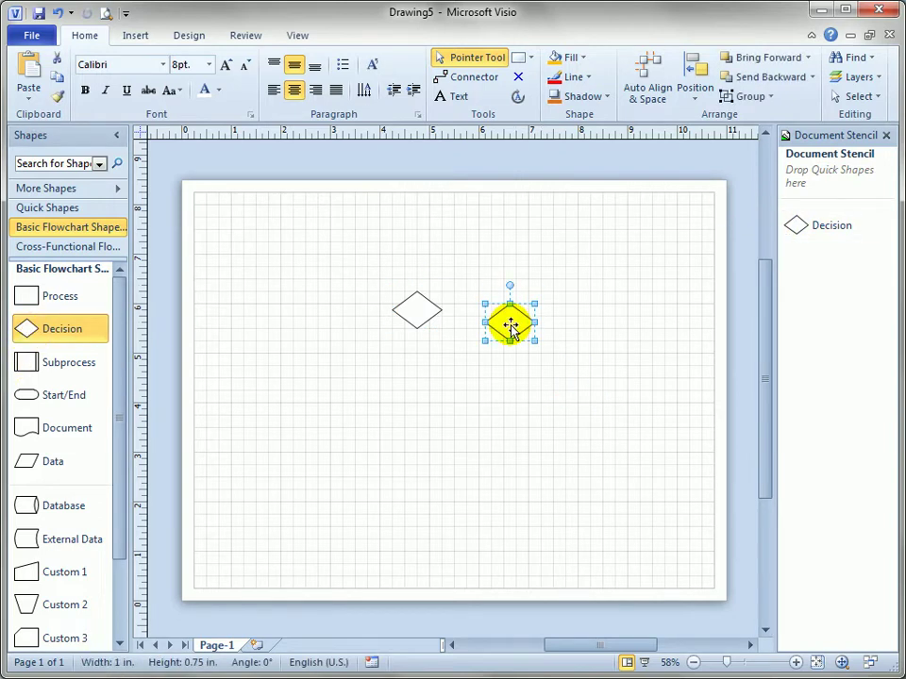
{"action": "left_click_drag", "start_coordinate": [28, 326], "coordinate": [415, 392]}
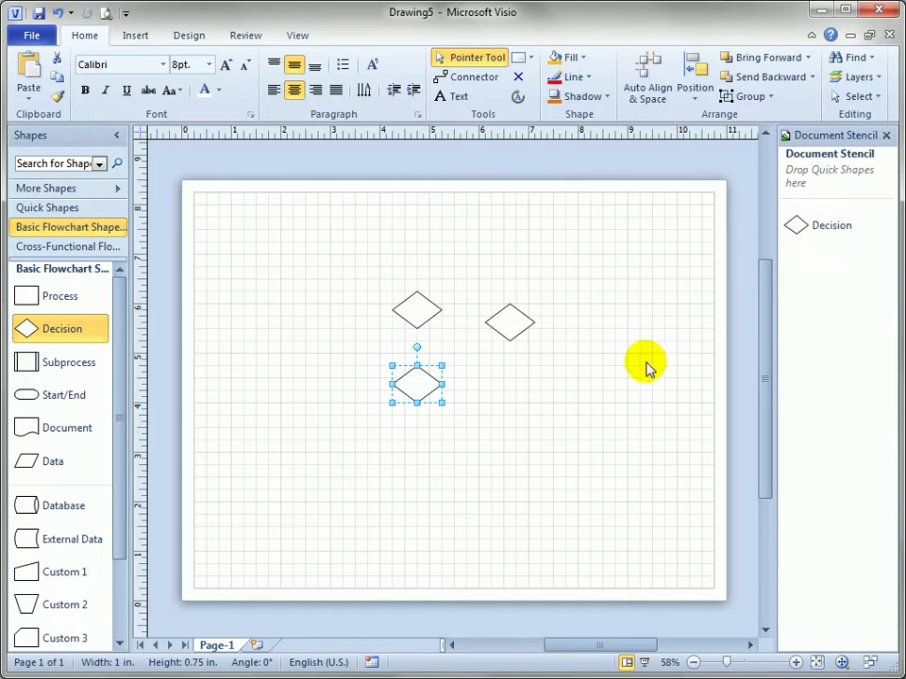
Move the first Decision shape about 1.5 in to the left and widen the rightmost one to about 2.25 in
{"action": "left_click_drag", "start_coordinate": [415, 310], "coordinate": [390, 290]}
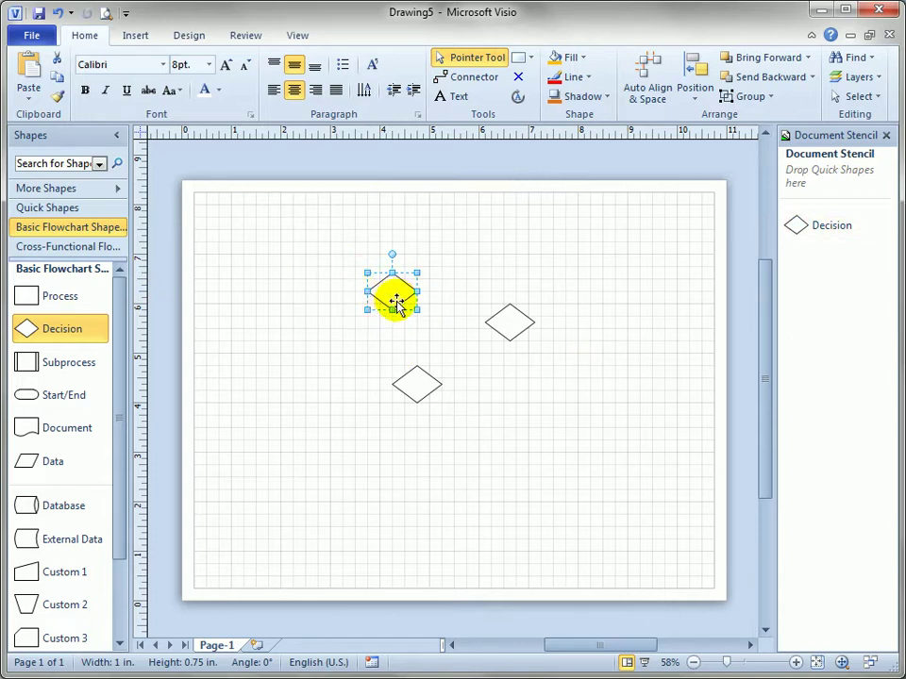
{"action": "left_click_drag", "start_coordinate": [396, 295], "coordinate": [347, 312]}
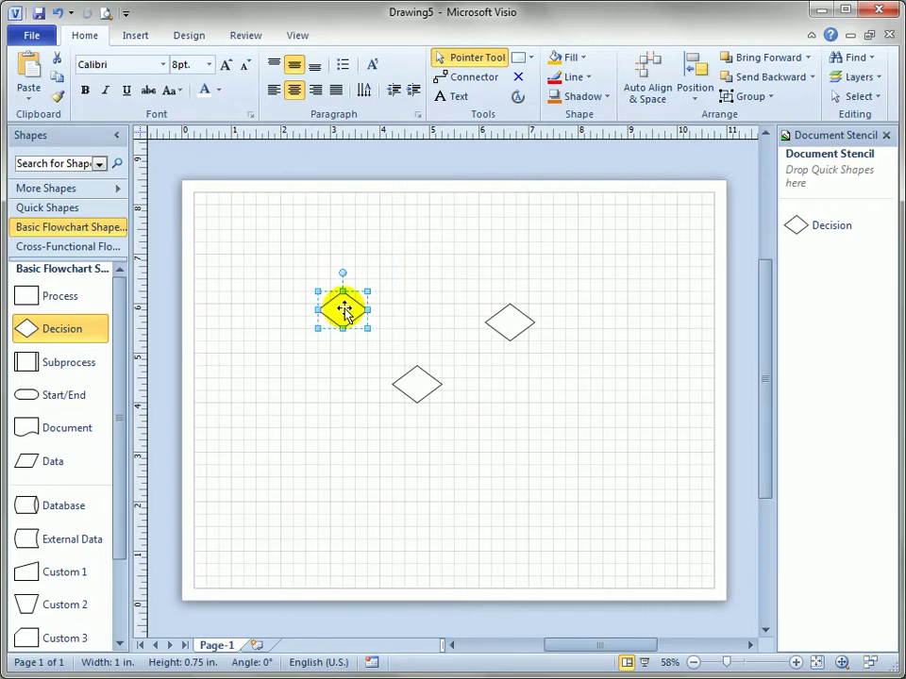
{"action": "left_click", "coordinate": [514, 321]}
{"action": "left_click_drag", "start_coordinate": [534, 321], "coordinate": [594, 319]}
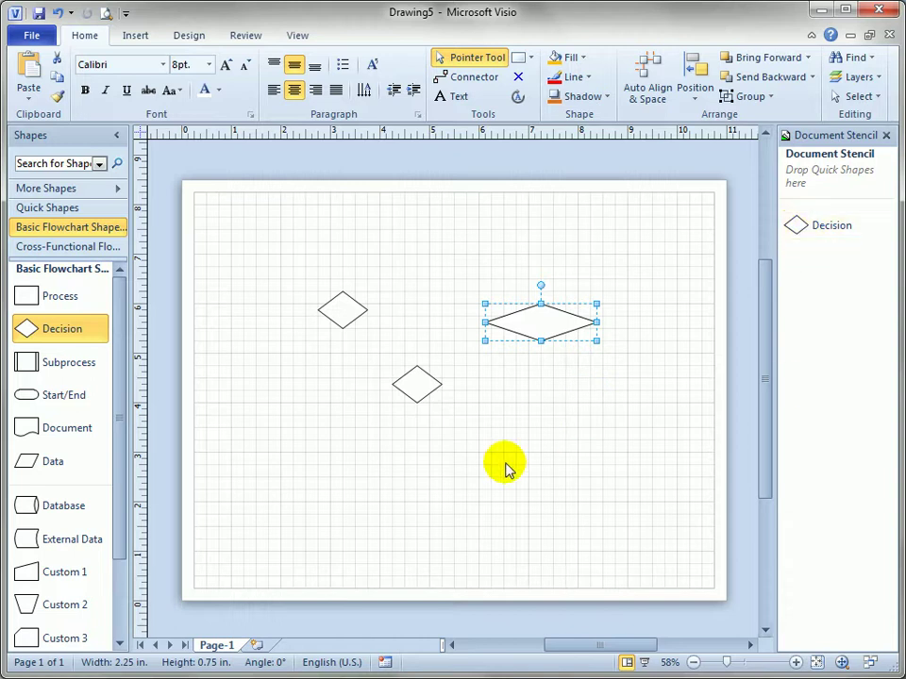
Add the text "I have text" to the leftmost Decision shape
{"action": "left_click", "coordinate": [344, 314]}
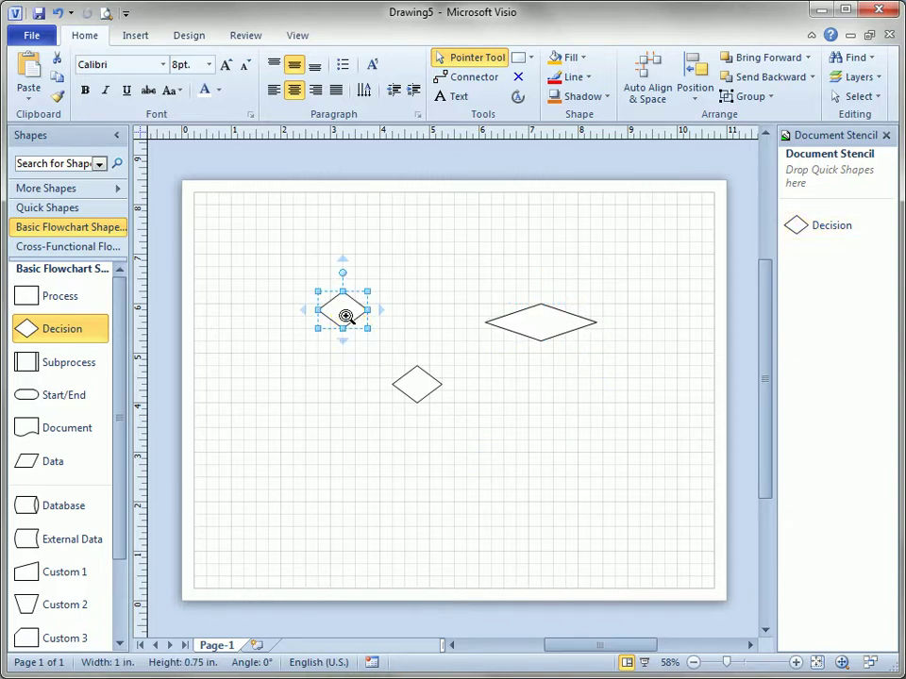
{"action": "scroll", "coordinate": [344, 314], "scroll_direction": "up", "scroll_amount": 2}
{"action": "scroll", "coordinate": [345, 317], "scroll_direction": "up", "scroll_amount": 1}
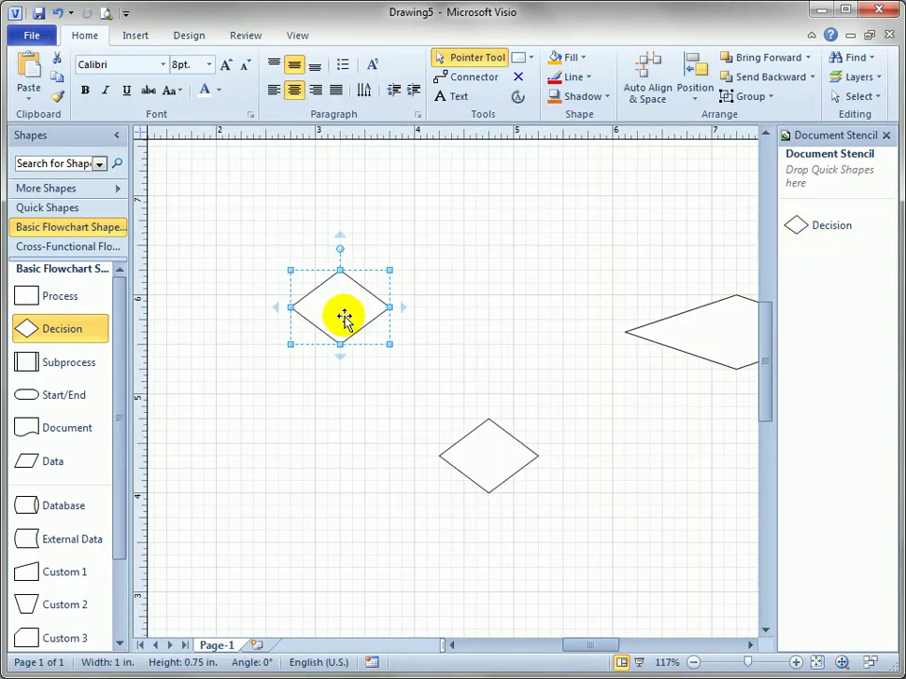
{"action": "double_click", "coordinate": [344, 318]}
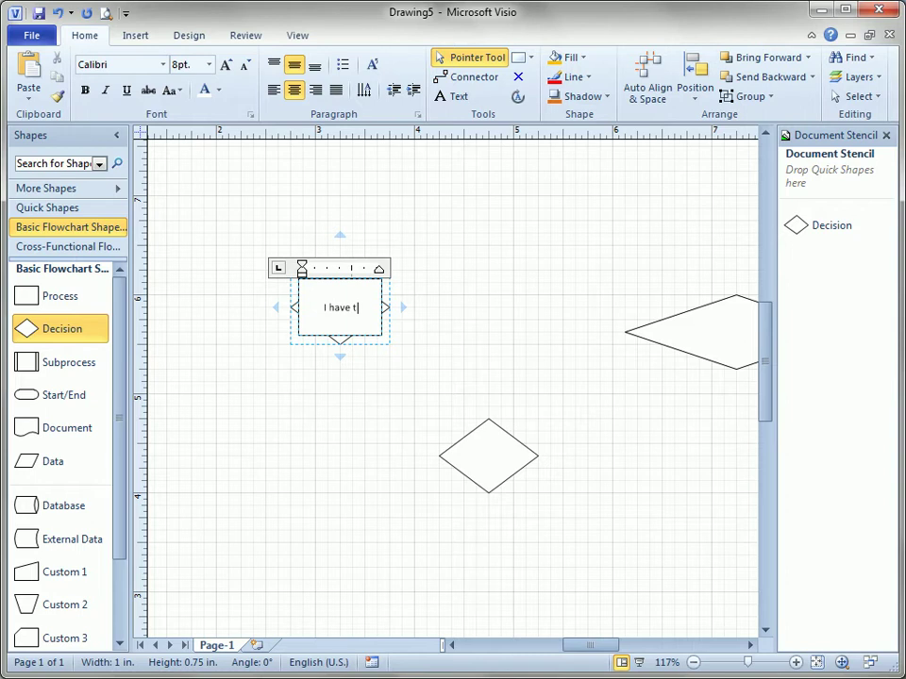
Fill the lowest Decision shape with bright green
{"action": "left_click", "coordinate": [514, 463]}
{"action": "left_click", "coordinate": [577, 59]}
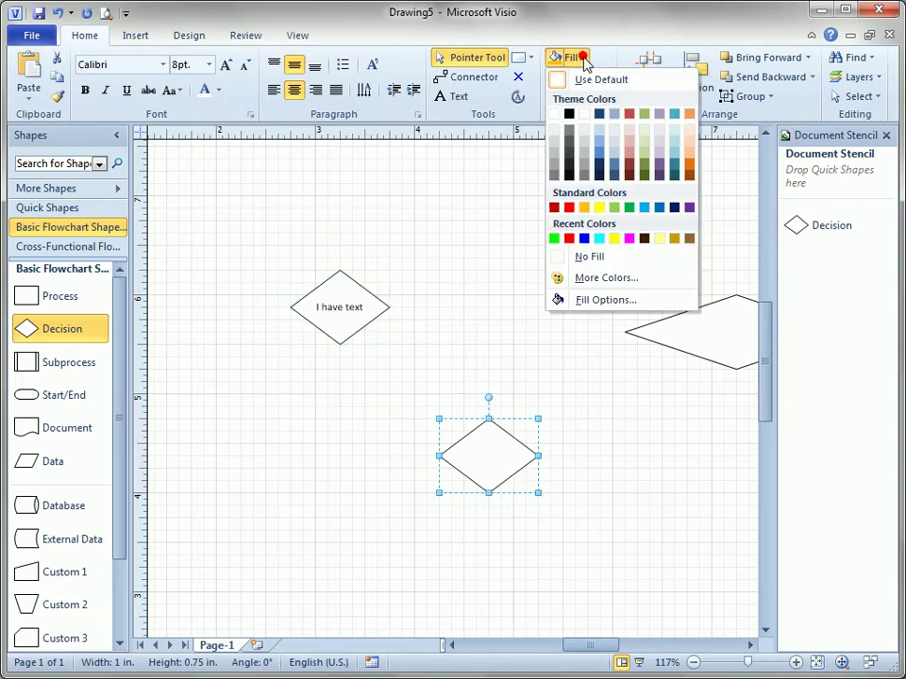
{"action": "left_click", "coordinate": [554, 238]}
{"action": "left_click", "coordinate": [622, 441]}
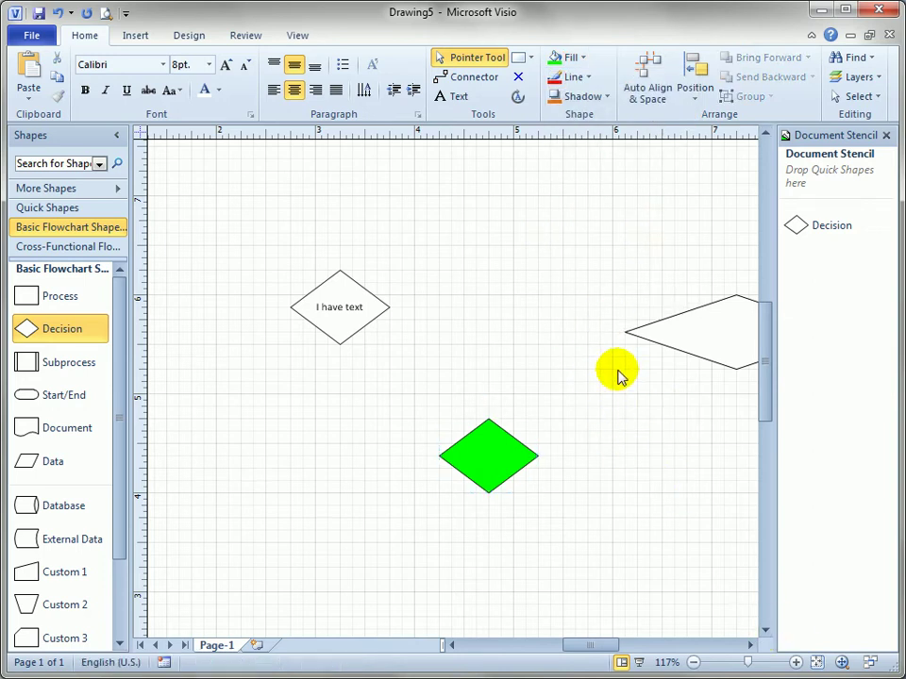
Move the wide Decision shape left so it is centred at about 6 in on the horizontal ruler
{"action": "left_click_drag", "start_coordinate": [613, 364], "coordinate": [498, 348]}
{"action": "left_click_drag", "start_coordinate": [626, 317], "coordinate": [497, 281]}
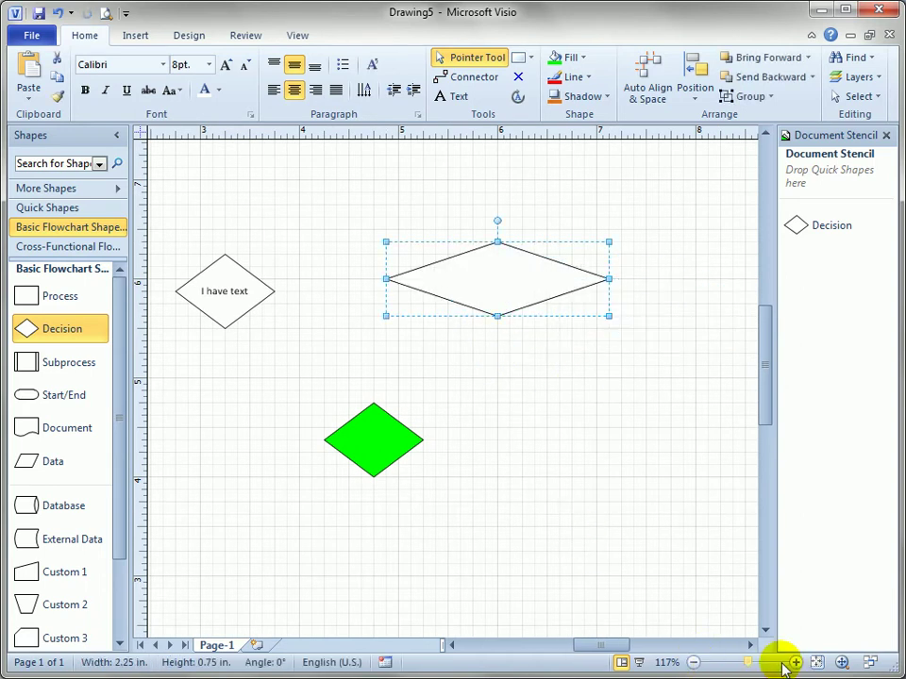
{"action": "left_click", "coordinate": [693, 662]}
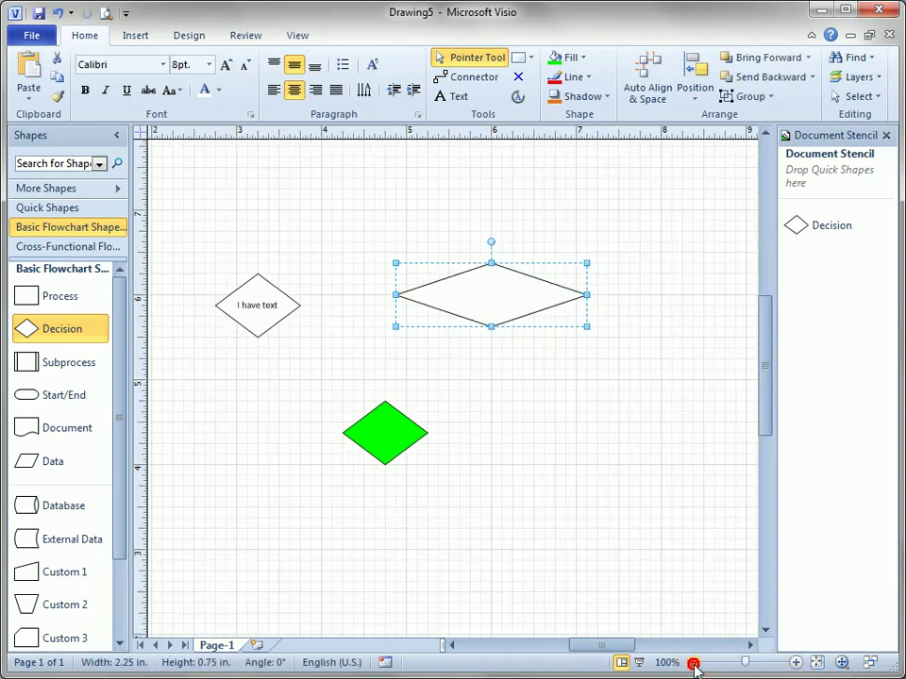
{"action": "left_click", "coordinate": [638, 510]}
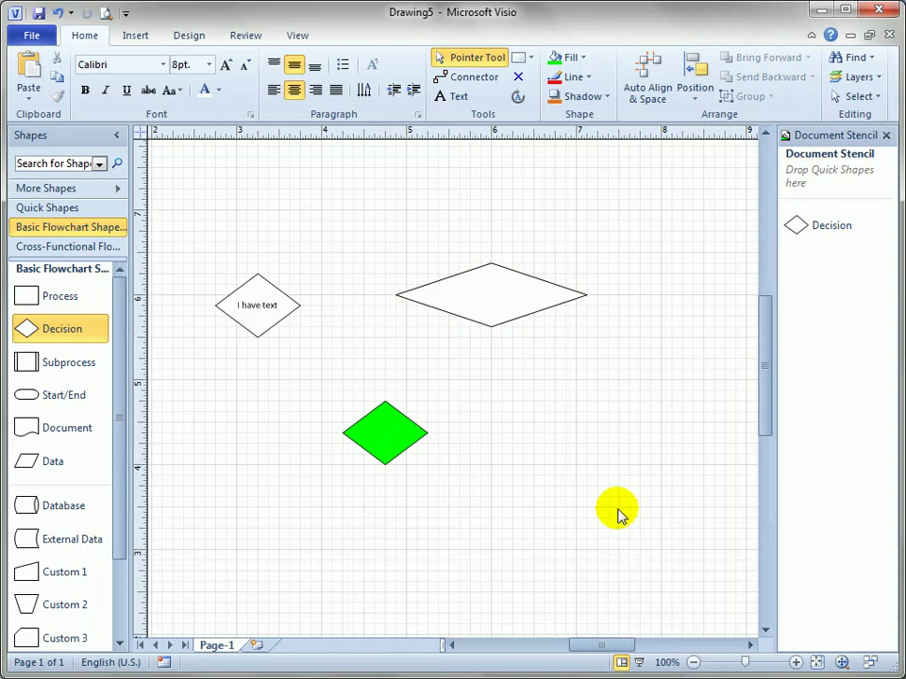
Check the editing options of the stencil's Decision master, and open the Document Stencil's Decision master shape for editing
{"action": "right_click", "coordinate": [69, 330]}
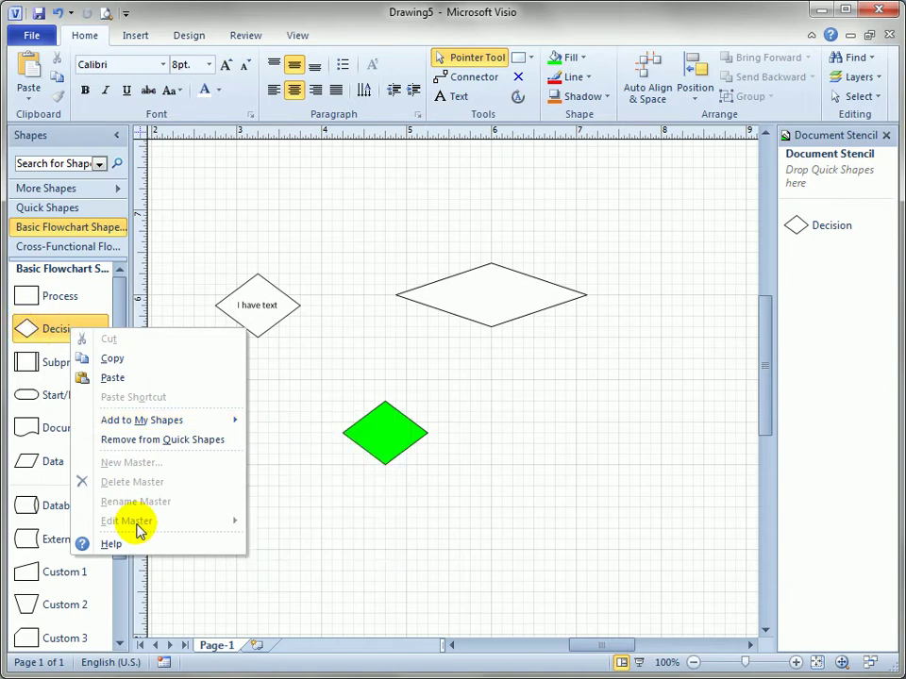
{"action": "left_click", "coordinate": [47, 330]}
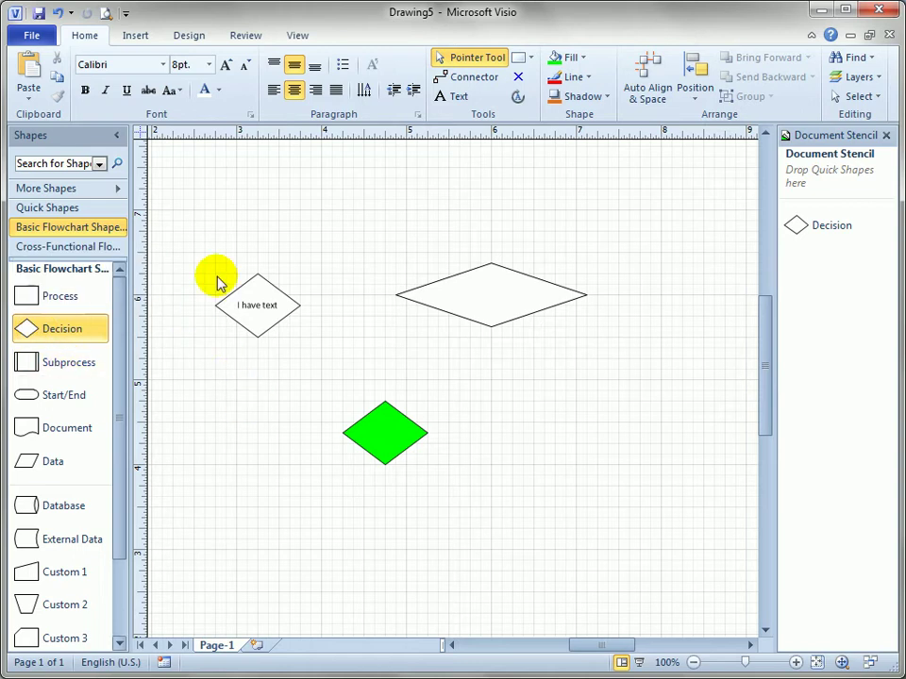
{"action": "left_click", "coordinate": [796, 226]}
{"action": "right_click", "coordinate": [797, 230]}
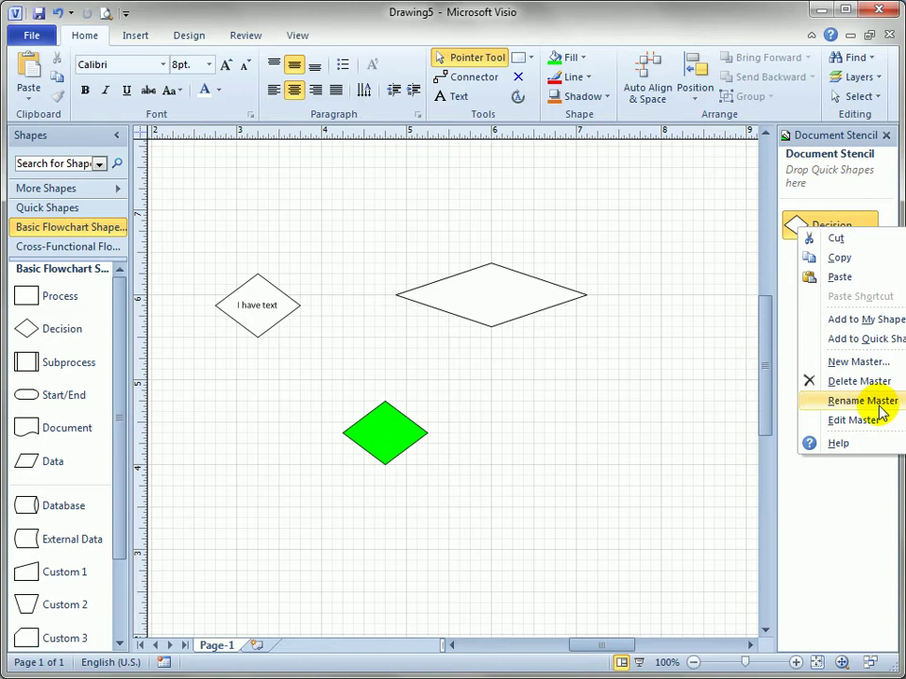
{"action": "mouse_move", "coordinate": [876, 427]}
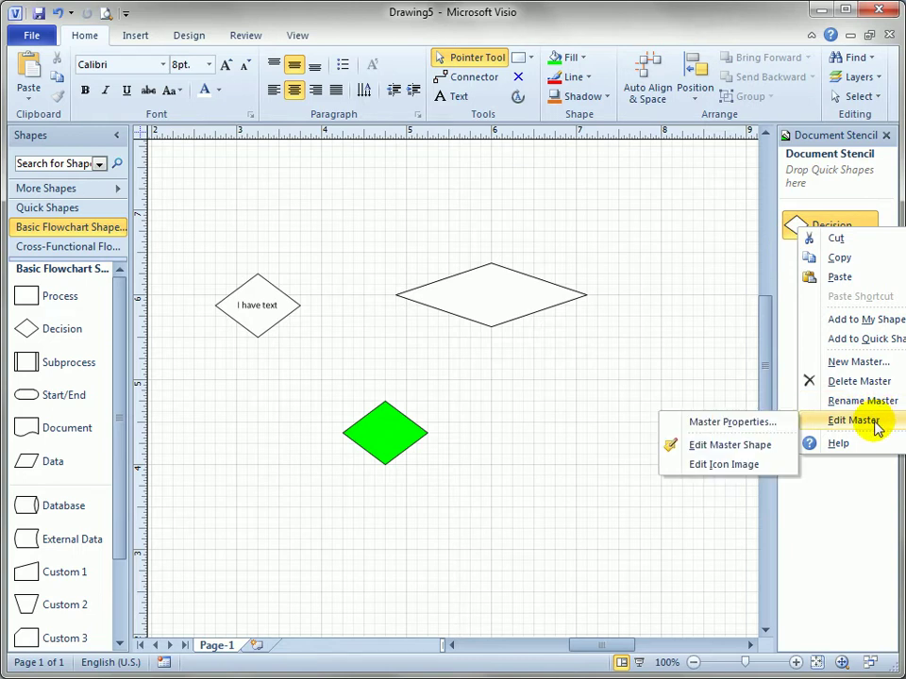
{"action": "left_click", "coordinate": [761, 451]}
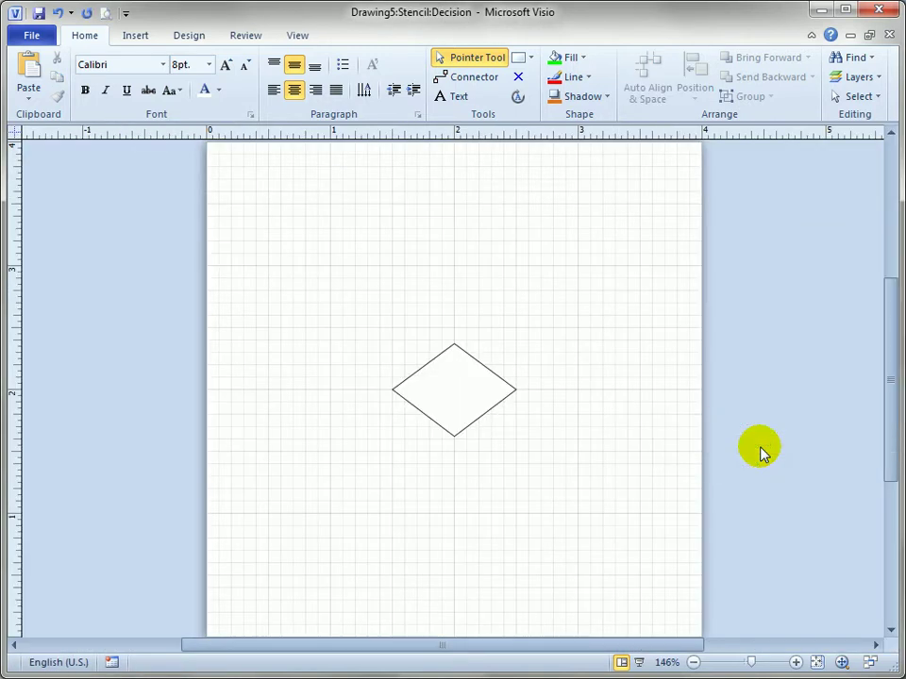
Restore the Decision master window from full size, then move and resize it so the drawing page and Document Stencil stay in view
{"action": "left_click", "coordinate": [870, 35]}
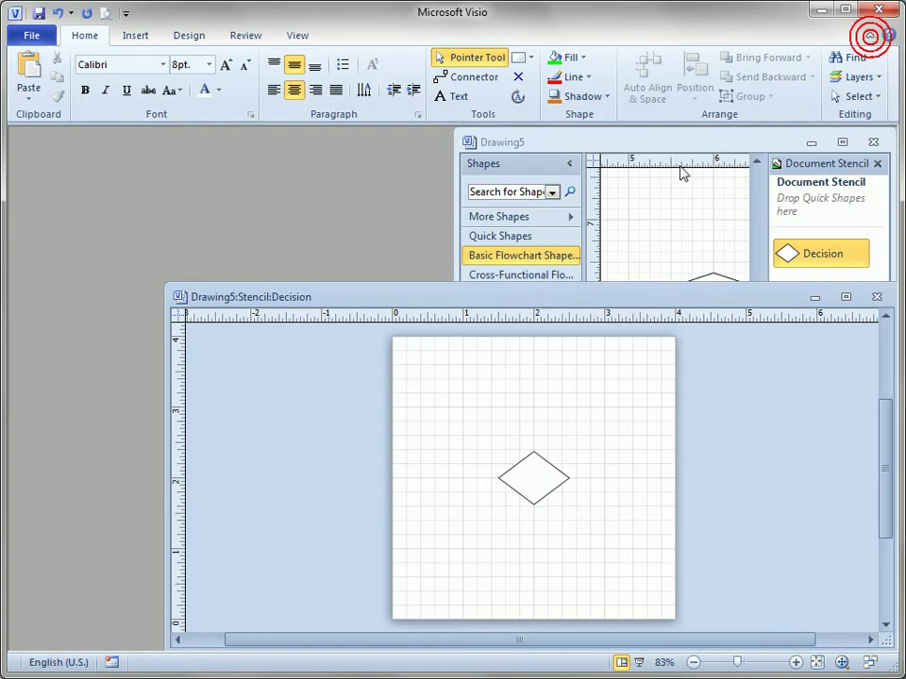
{"action": "left_click_drag", "start_coordinate": [540, 297], "coordinate": [380, 182]}
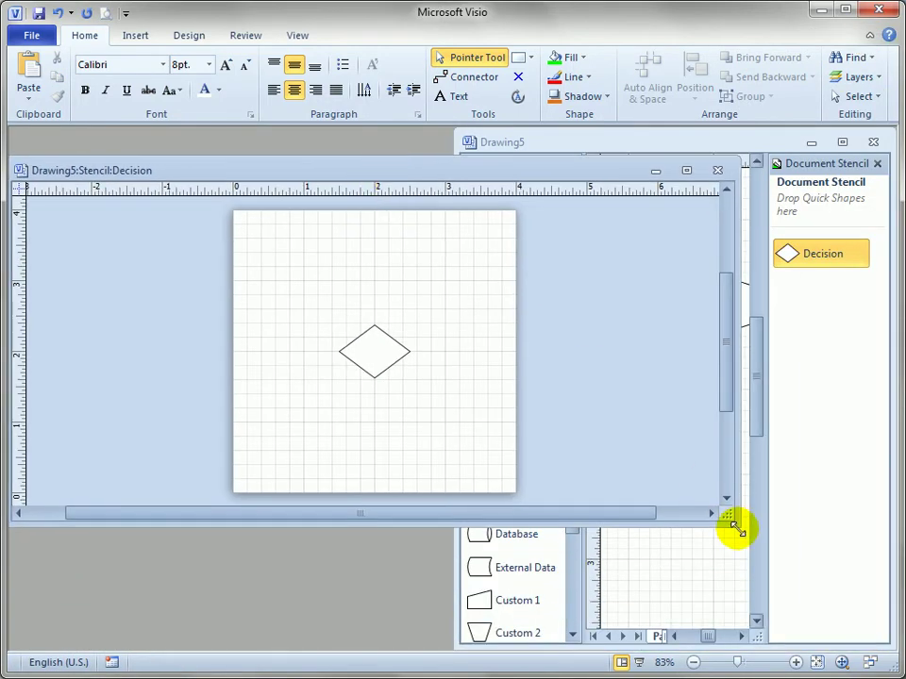
{"action": "left_click_drag", "start_coordinate": [726, 515], "coordinate": [566, 573]}
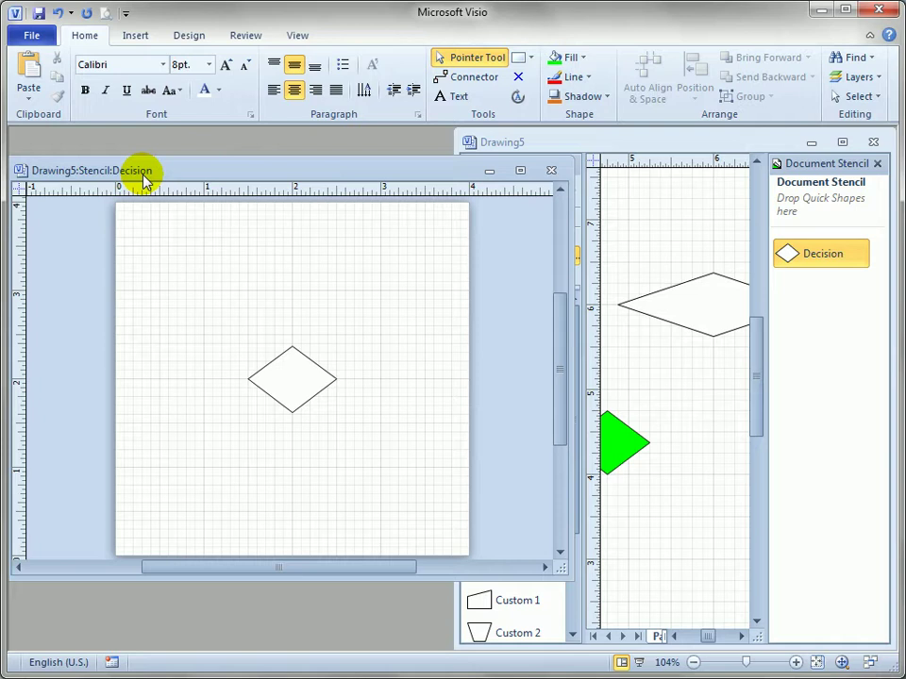
Narrow the Decision master shape to 0.6 in wide from its right side and fill it with bright red
{"action": "left_click", "coordinate": [294, 358]}
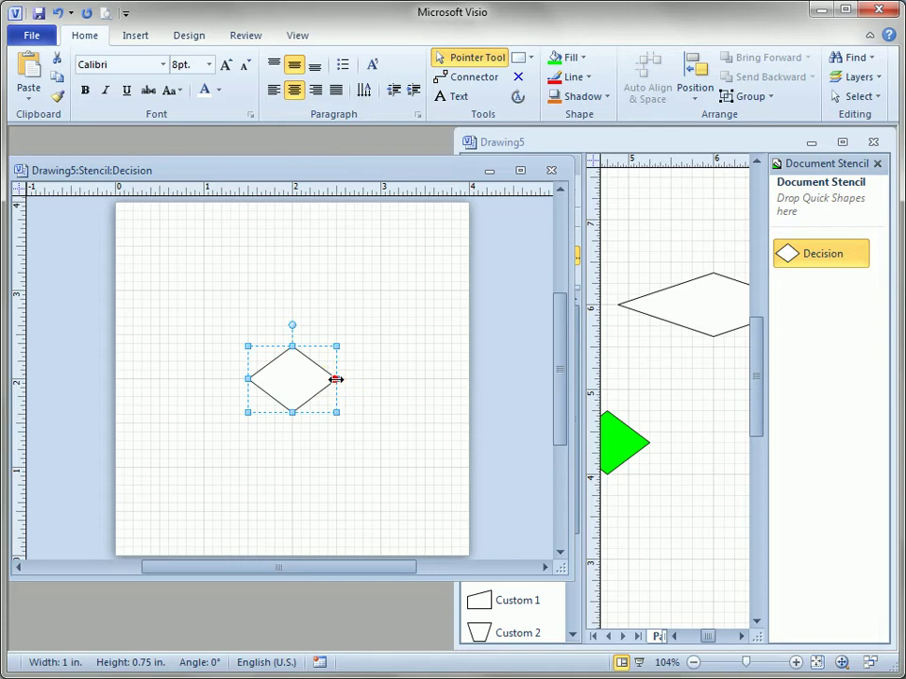
{"action": "left_click_drag", "start_coordinate": [336, 379], "coordinate": [300, 381]}
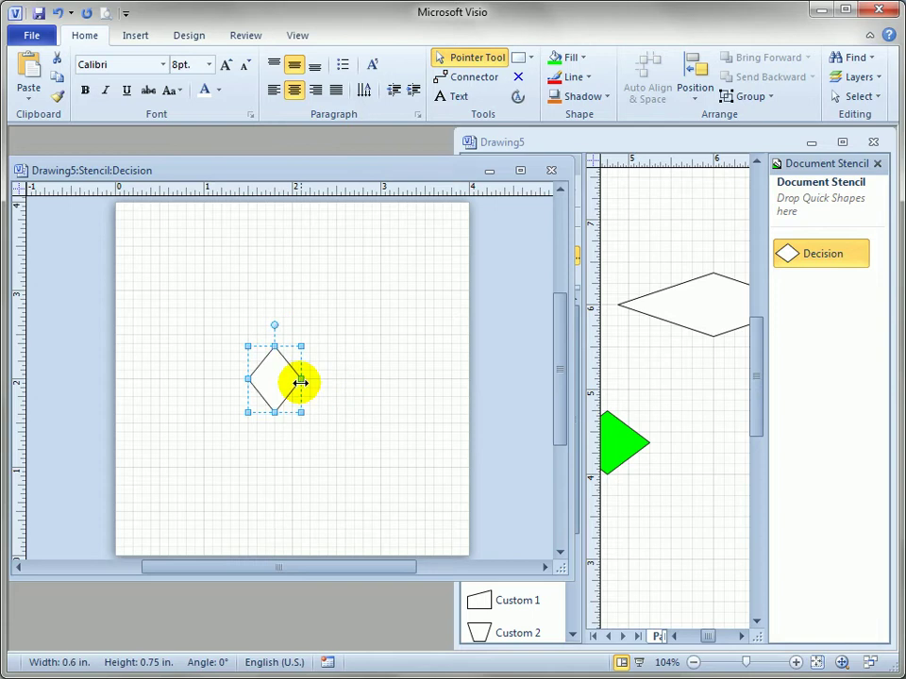
{"action": "left_click", "coordinate": [576, 58]}
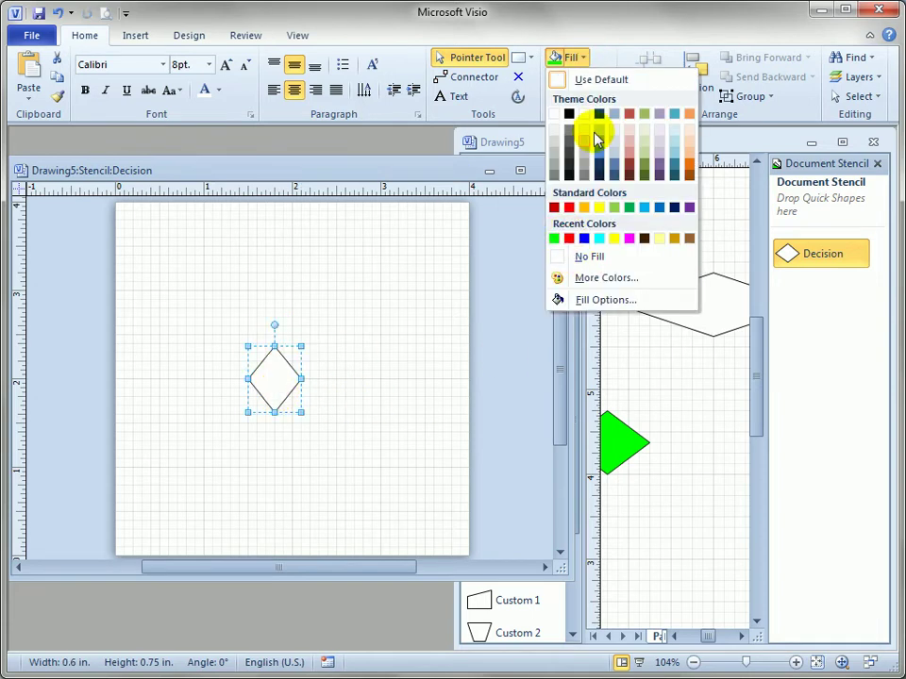
{"action": "left_click", "coordinate": [569, 238]}
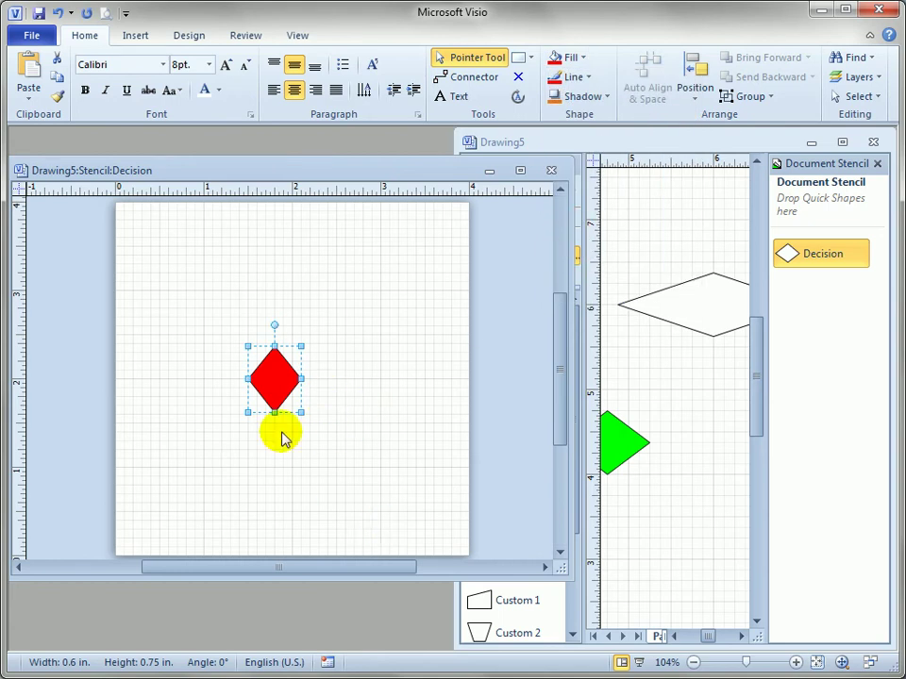
Add the text "I am the Mstr" to the red Decision master shape
{"action": "left_click", "coordinate": [275, 379], "text": "ctrl+shift"}
{"action": "left_click", "coordinate": [277, 380], "text": "ctrl+shift"}
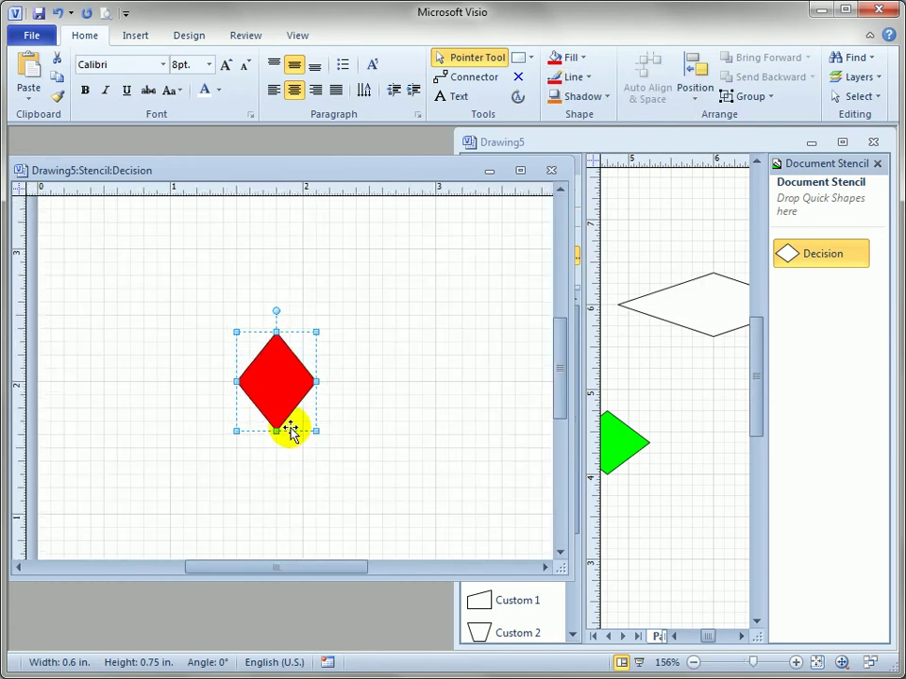
{"action": "type", "text": "I am the"}
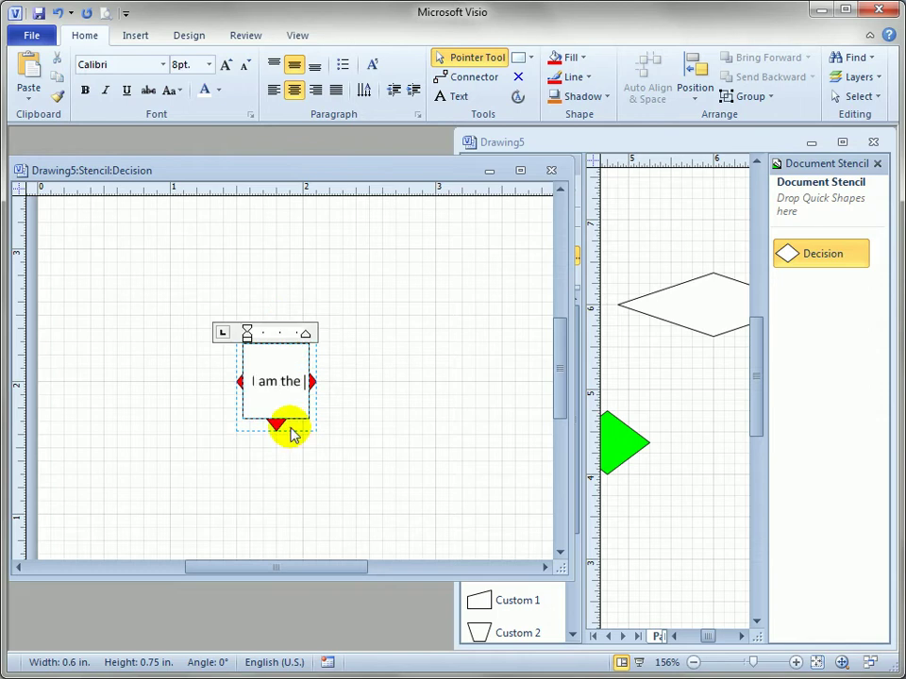
{"action": "type", "text": " Mstr"}
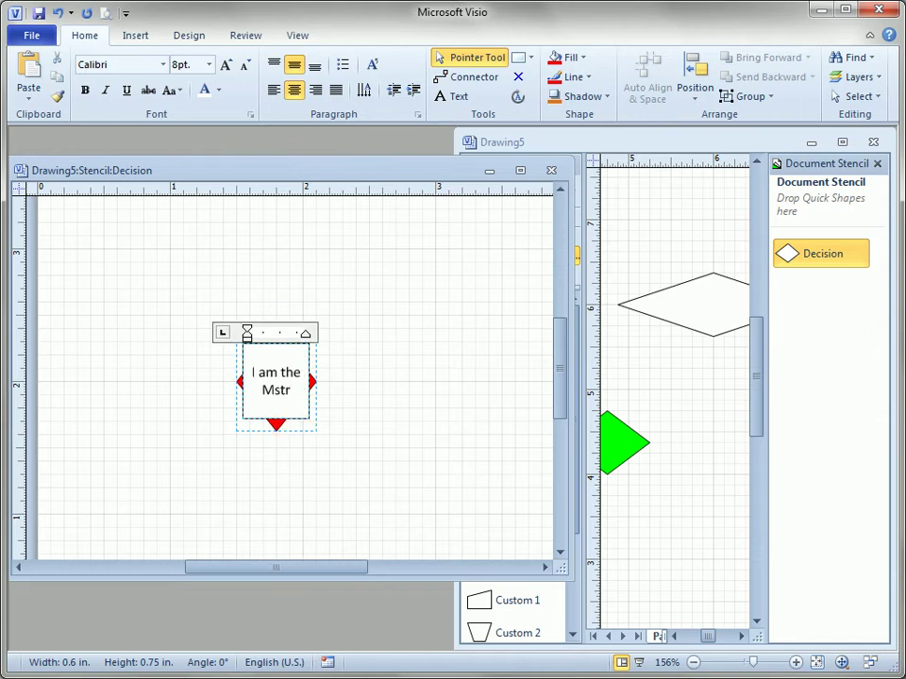
{"action": "left_click", "coordinate": [330, 335]}
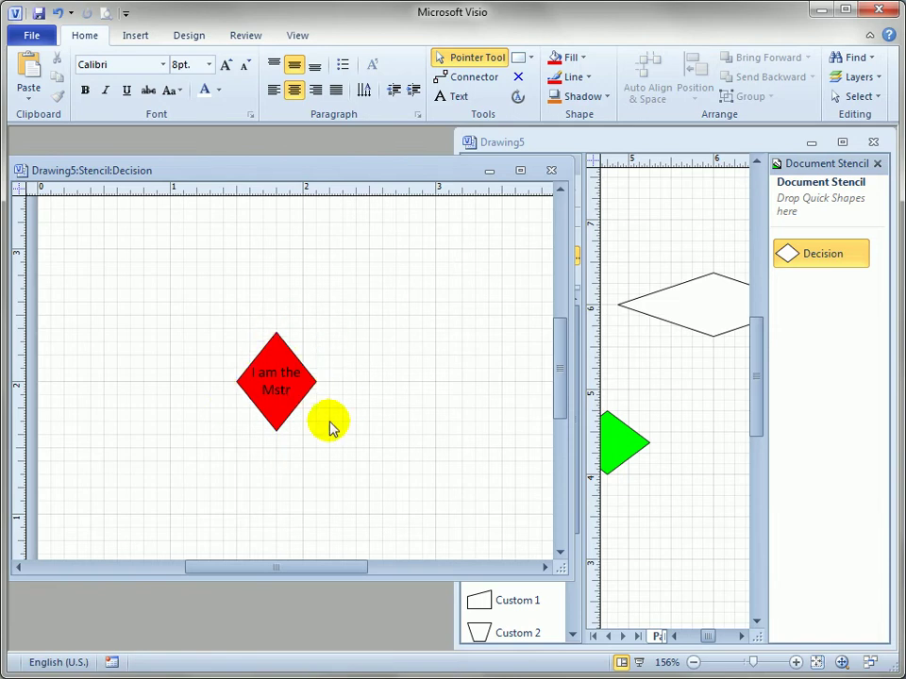
Close the Decision master, updating it and all of its instances, and maximize the Drawing5 window
{"action": "left_click", "coordinate": [552, 172]}
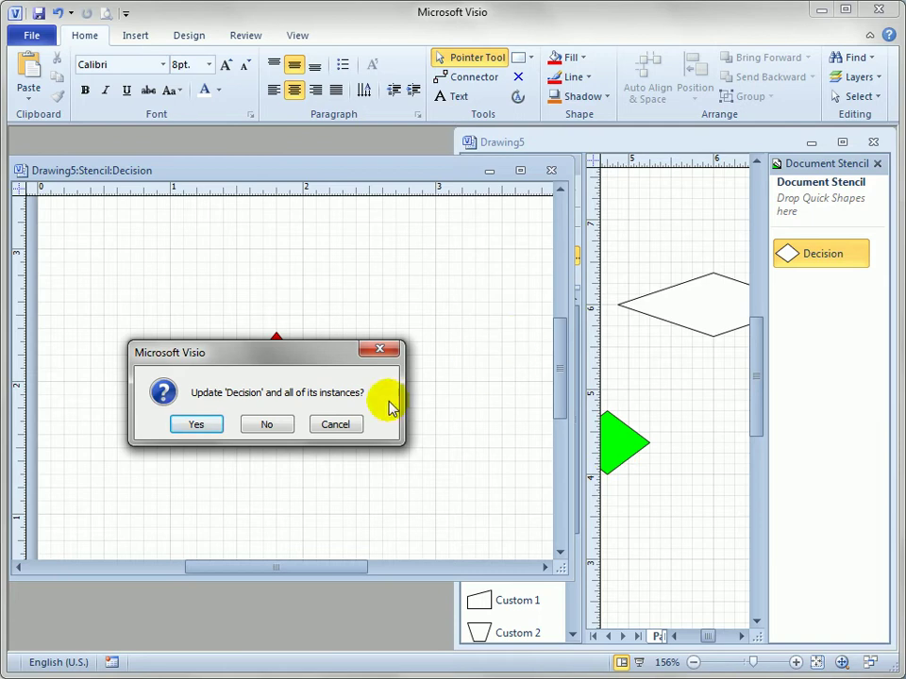
{"action": "left_click", "coordinate": [196, 426]}
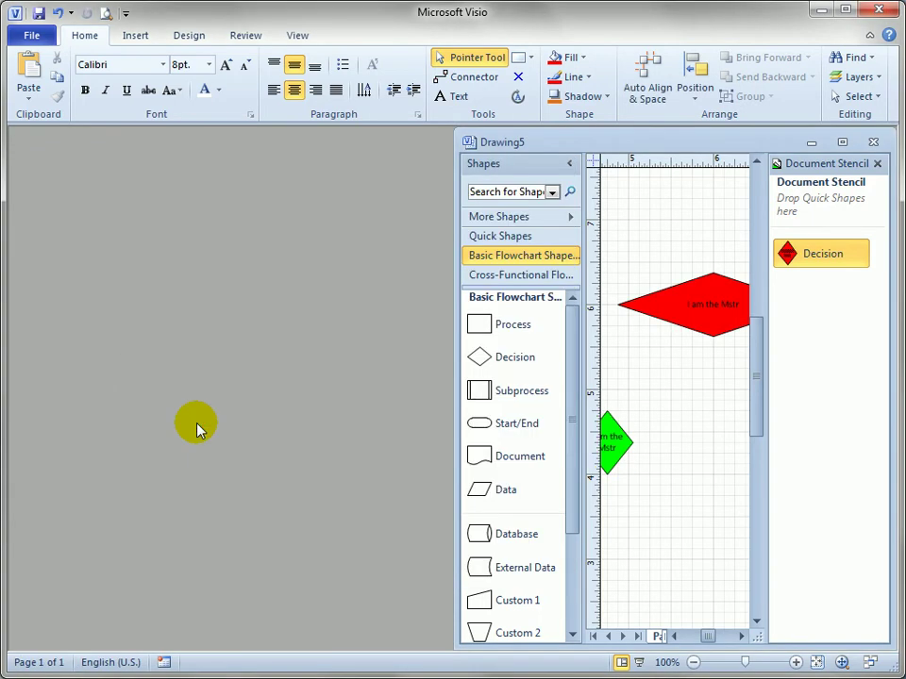
{"action": "double_click", "coordinate": [671, 140]}
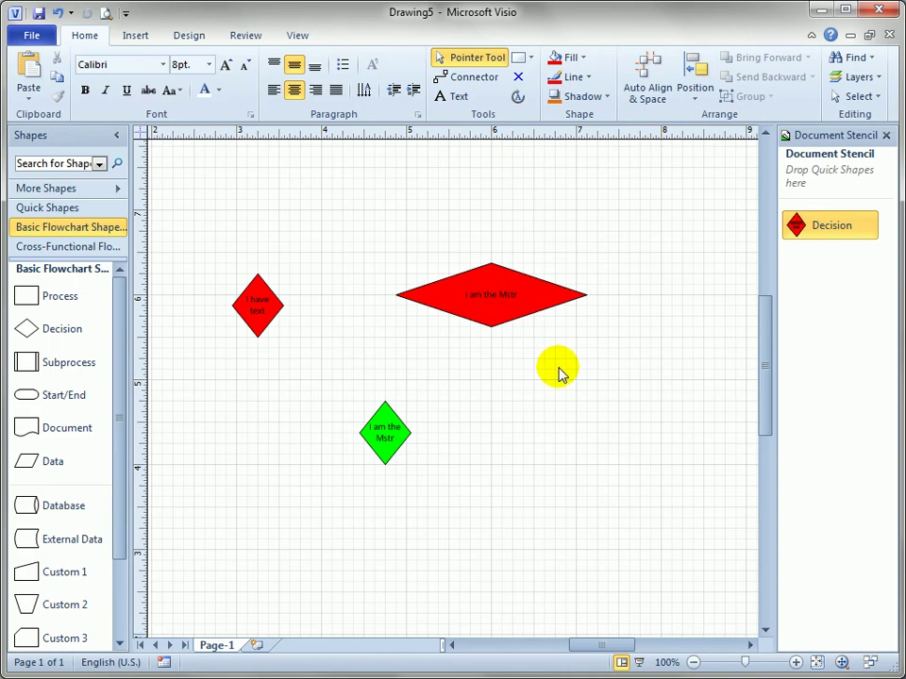
Examine the wide Decision shape's size and formatting against the edited Document Stencil master
{"action": "left_click", "coordinate": [493, 295]}
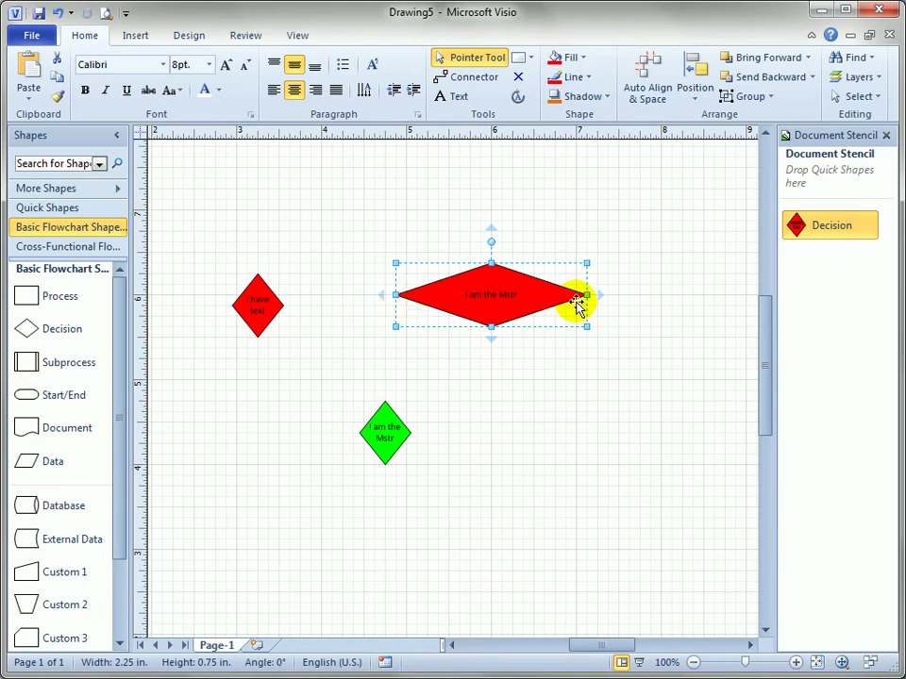
{"action": "left_click", "coordinate": [650, 382]}
{"action": "left_click", "coordinate": [504, 311]}
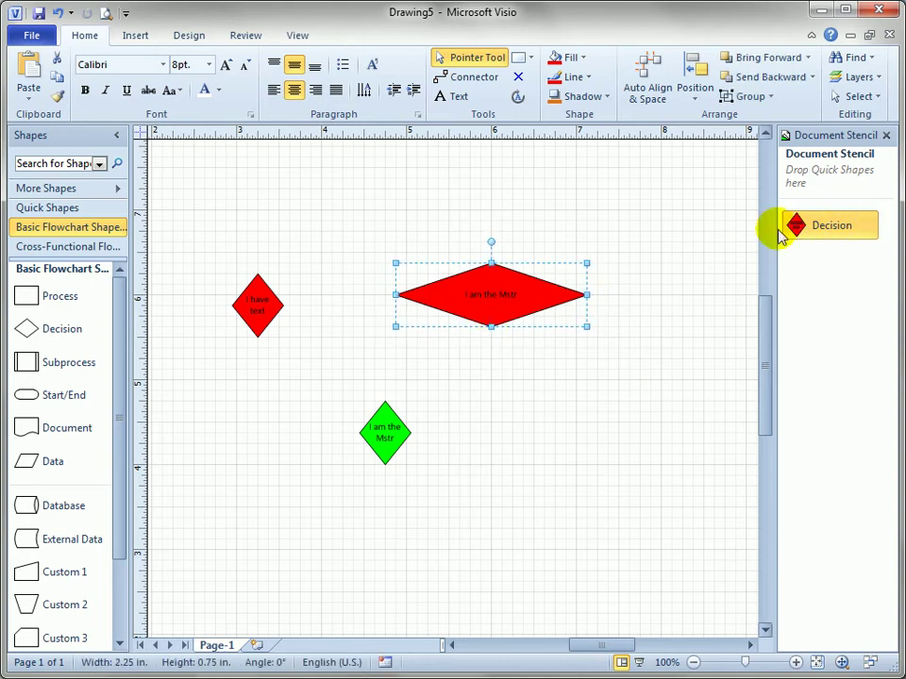
{"action": "left_click", "coordinate": [703, 368]}
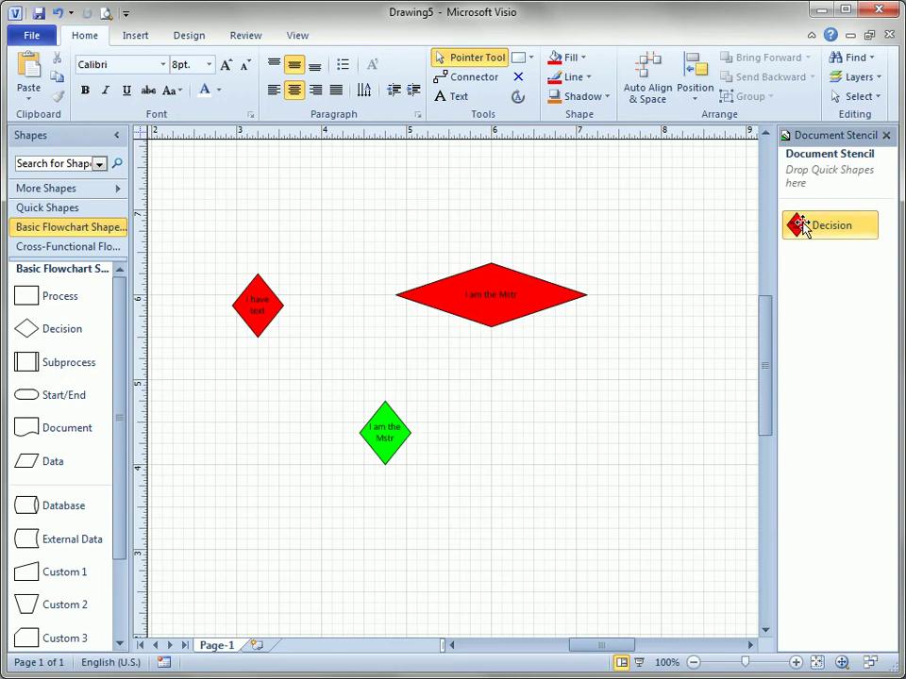
Place another Decision shape from the Document Stencil above the others, centred at about 4.5 in on the horizontal ruler
{"action": "left_click_drag", "start_coordinate": [797, 227], "coordinate": [368, 247]}
{"action": "left_click", "coordinate": [368, 227], "text": "ctrl+shift"}
{"action": "left_click", "coordinate": [368, 227], "text": "ctrl+shift"}
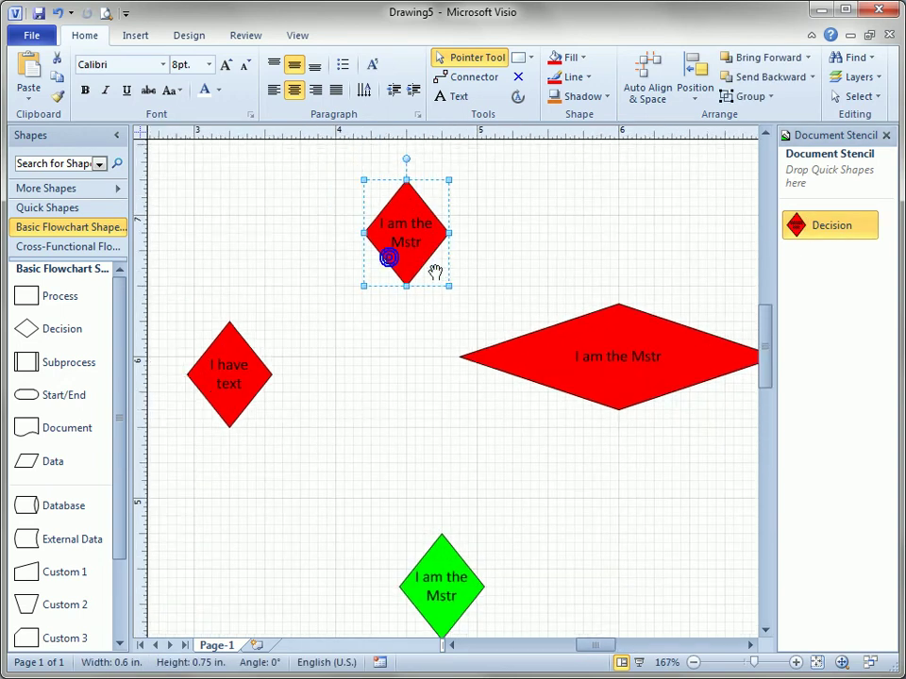
Compare the text, fill and size of the "I have text" and green Decision shapes with the newly placed shape
{"action": "left_click", "coordinate": [228, 414]}
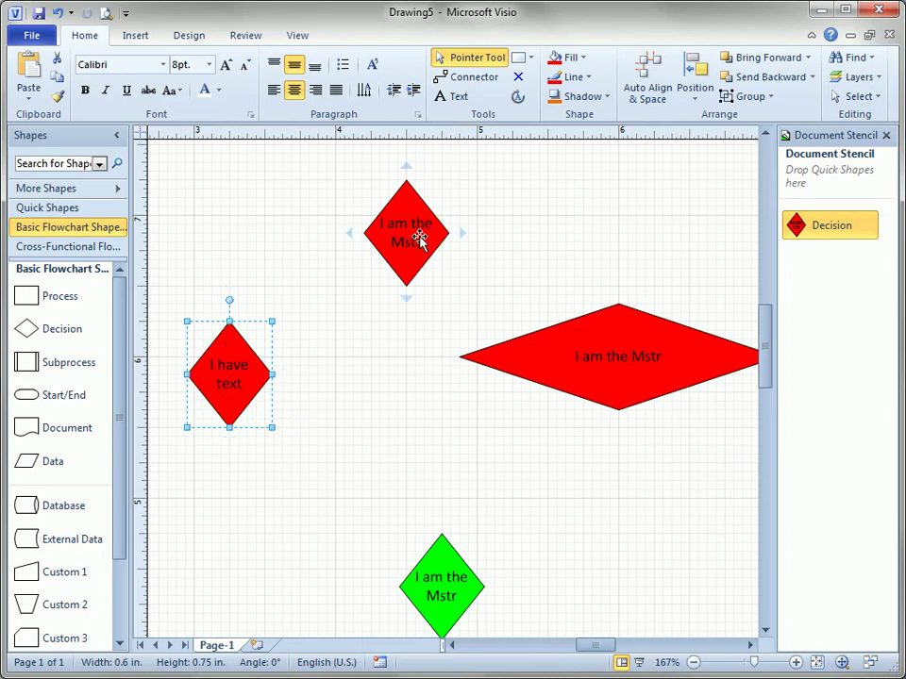
{"action": "left_click", "coordinate": [510, 519]}
{"action": "scroll", "coordinate": [548, 538], "scroll_direction": "down", "scroll_amount": 2}
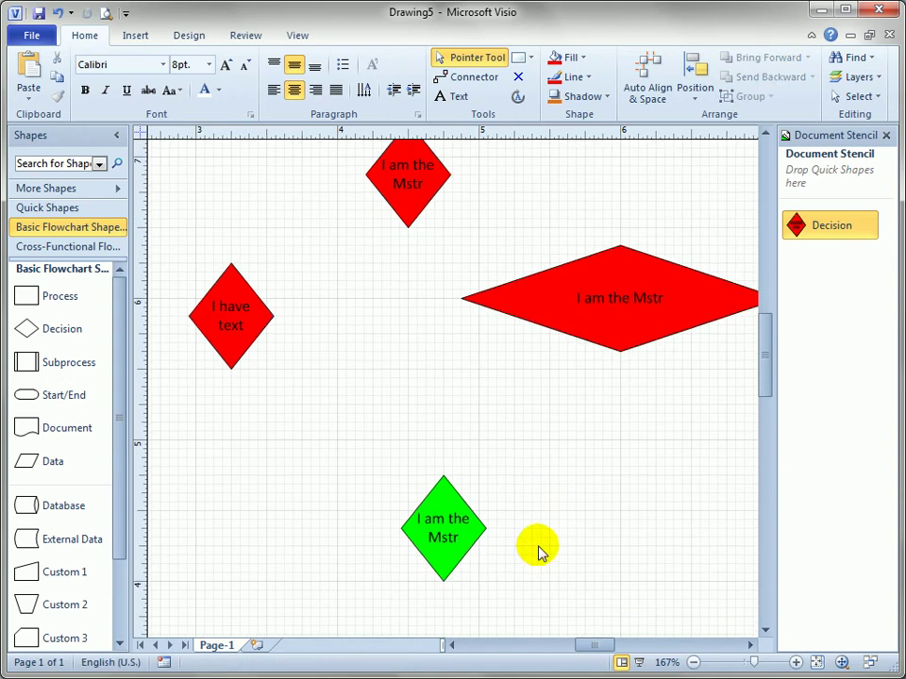
{"action": "left_click", "coordinate": [445, 534]}
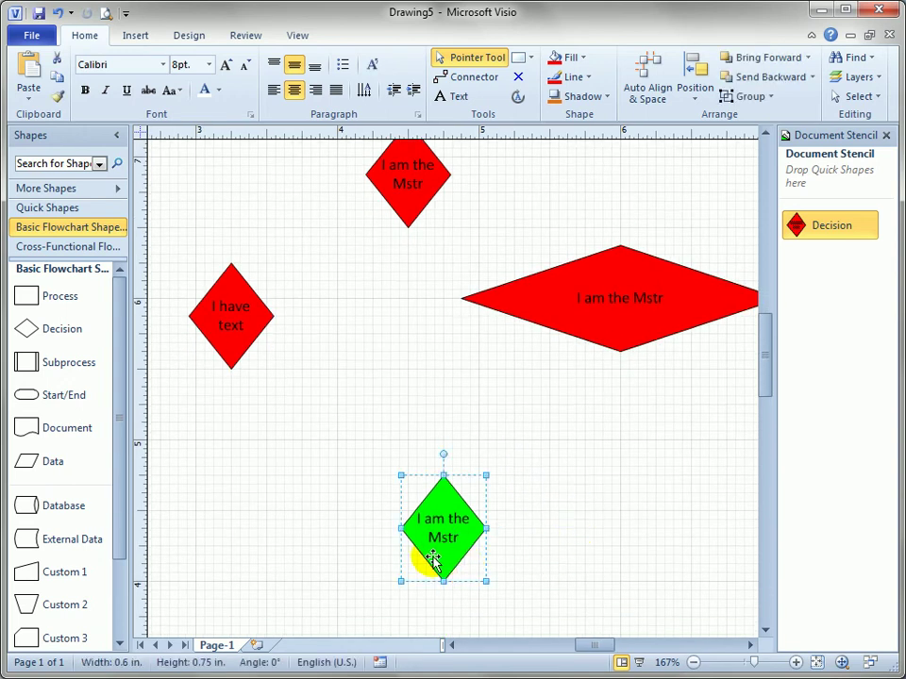
{"action": "mouse_move", "coordinate": [506, 541]}
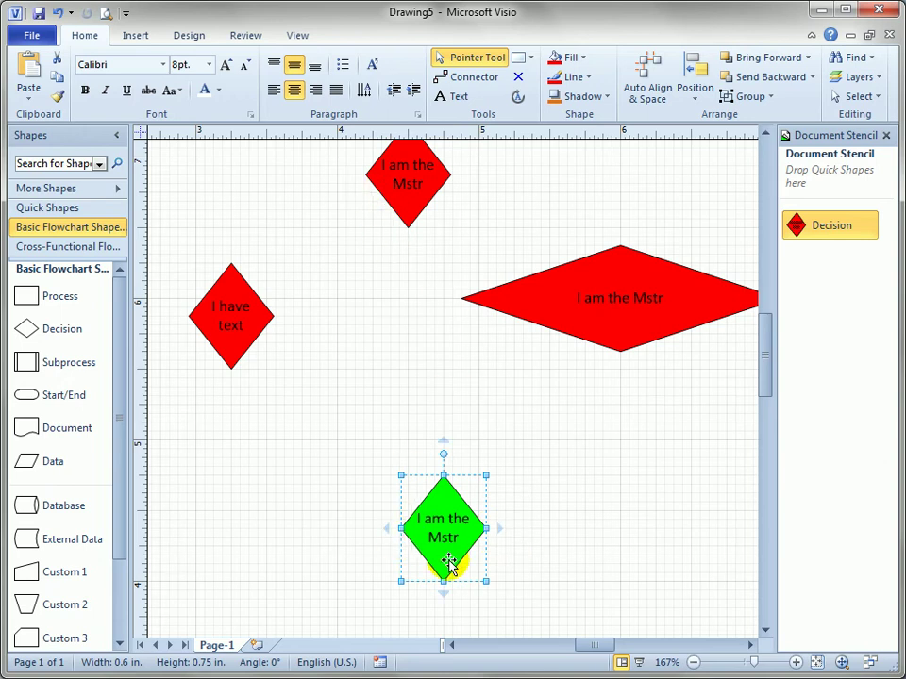
{"action": "left_click", "coordinate": [582, 381]}
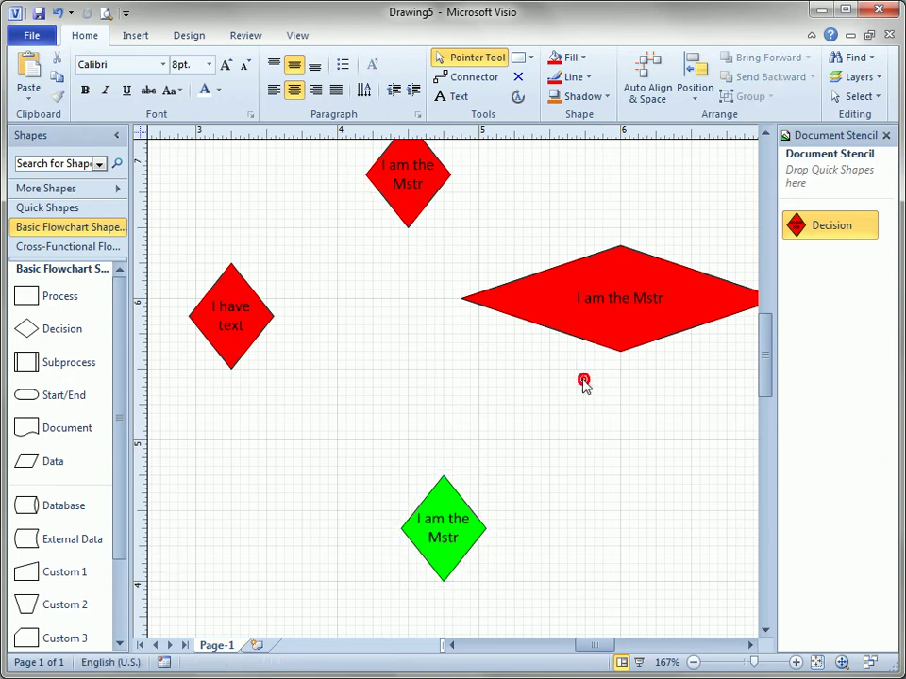
{"action": "right_click", "coordinate": [511, 425], "text": "ctrl+shift"}
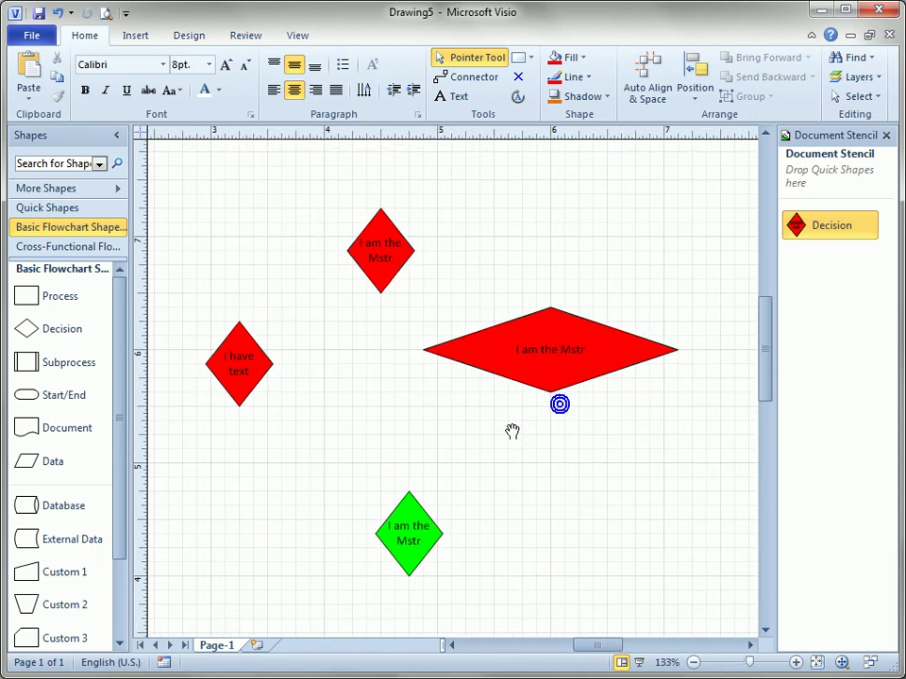
Compare the Decision masters in the Basic Flowchart and Document stencils, and check the option for showing the Document Stencil
{"action": "left_click", "coordinate": [32, 330]}
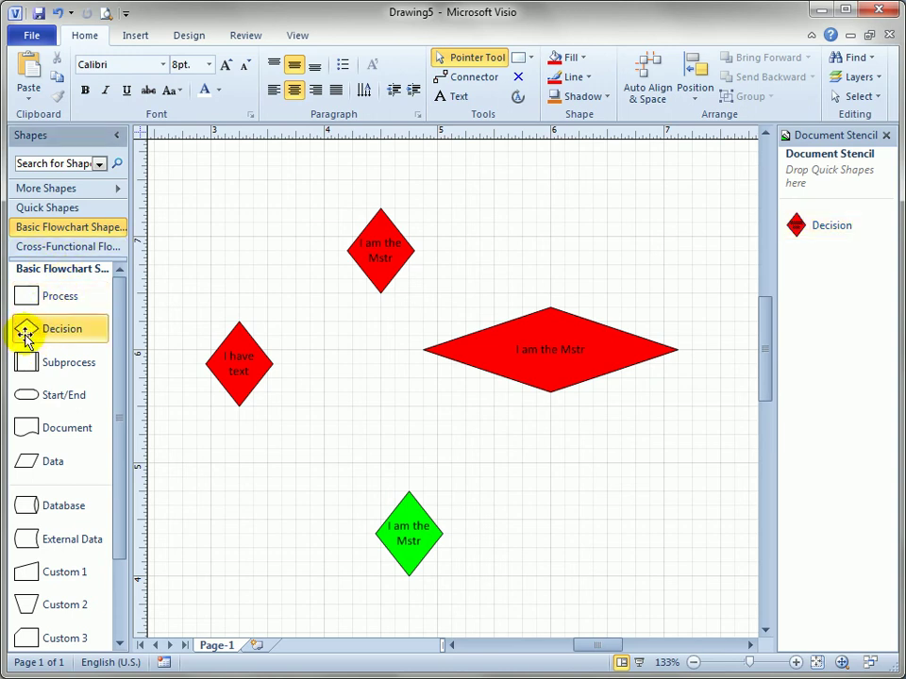
{"action": "left_click", "coordinate": [284, 202]}
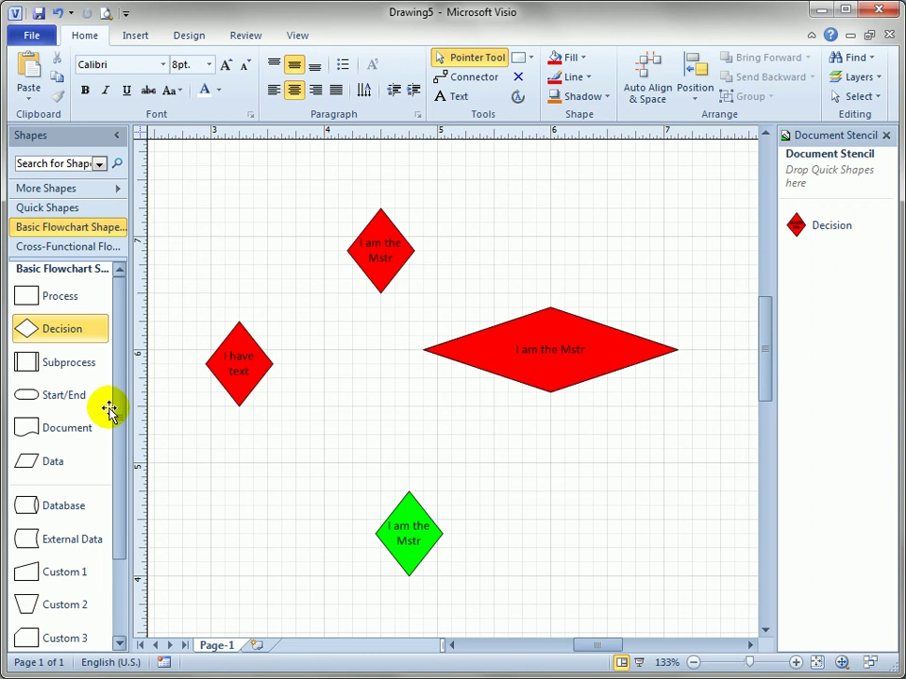
{"action": "left_click", "coordinate": [830, 227]}
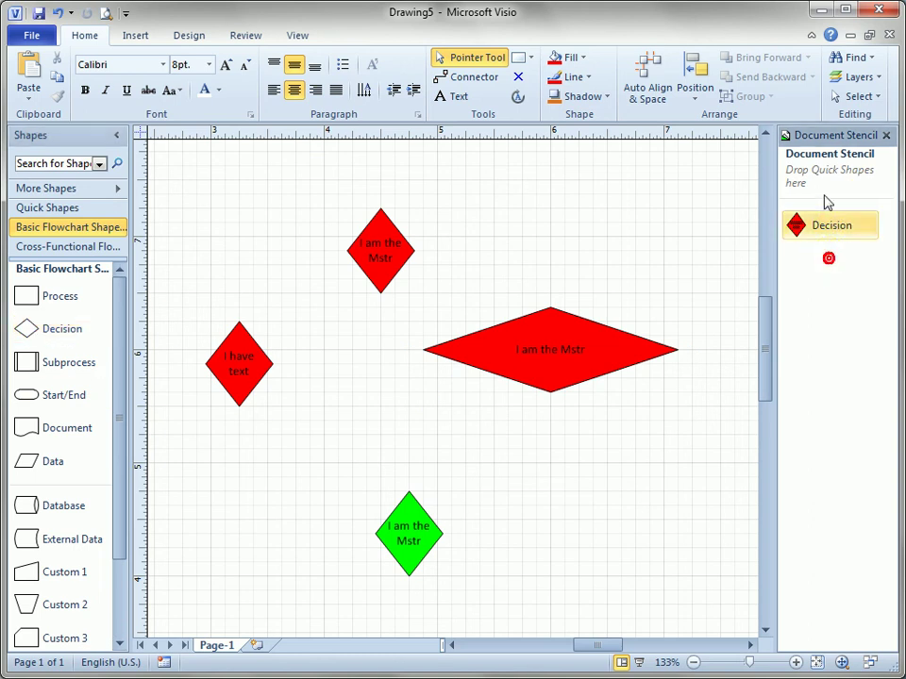
{"action": "left_click", "coordinate": [842, 308]}
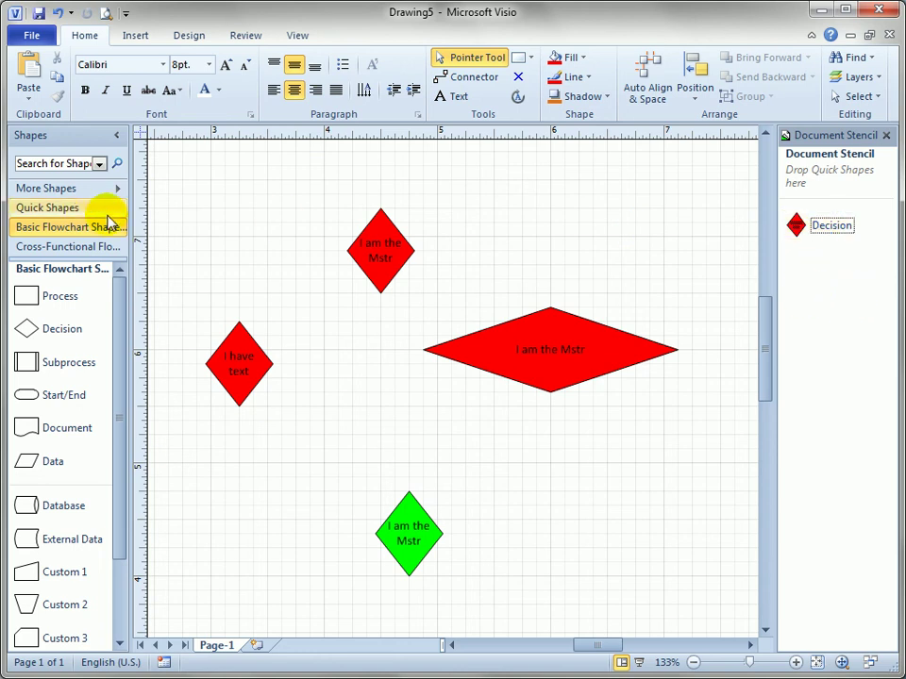
{"action": "left_click", "coordinate": [119, 188]}
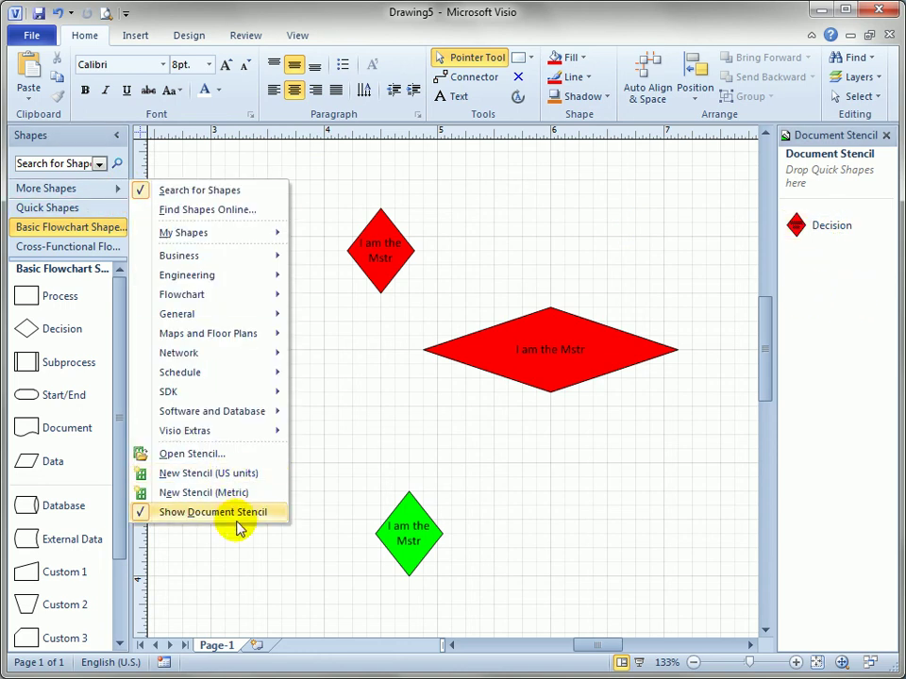
{"action": "left_click", "coordinate": [485, 264]}
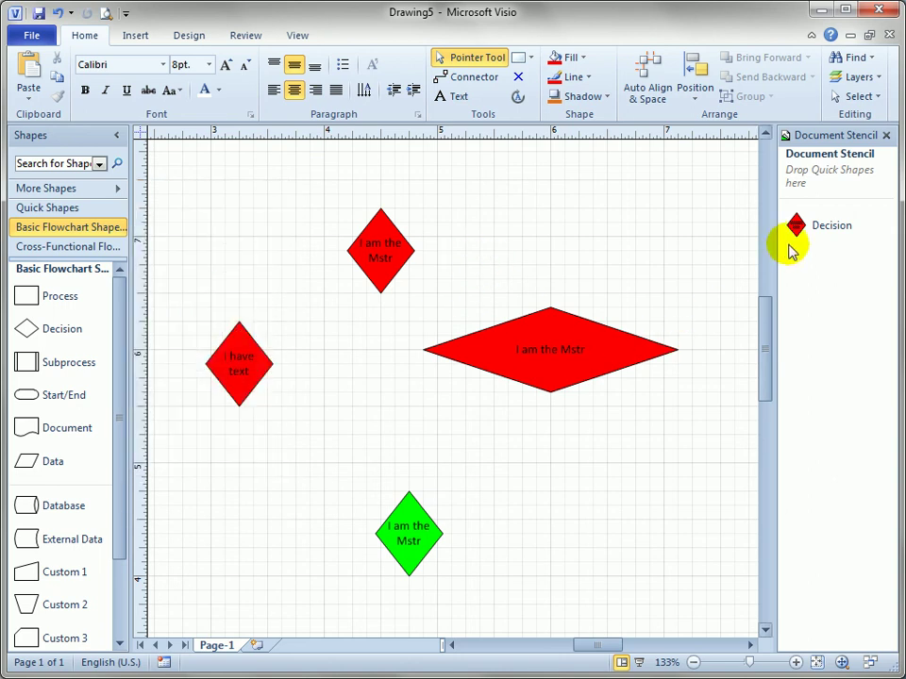